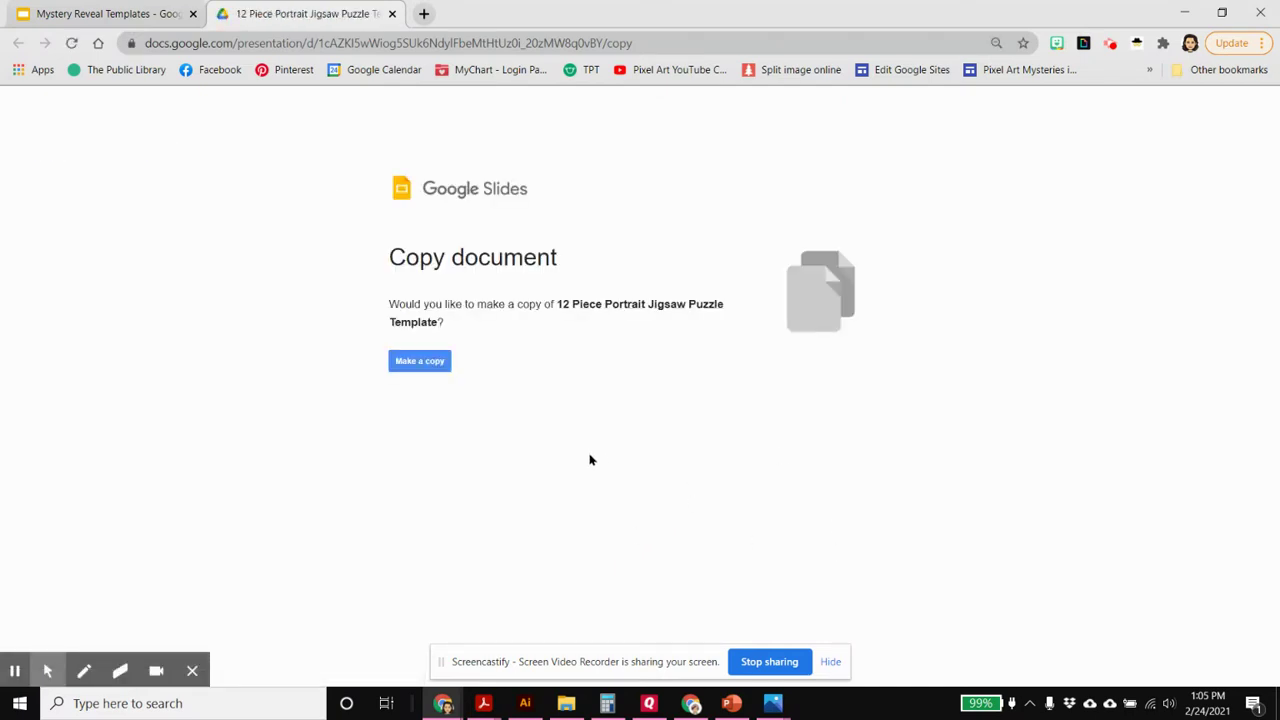
# Make an editable copy of the 12 Piece Portrait Jigsaw Puzzle Template
pyautogui.click(414, 368)
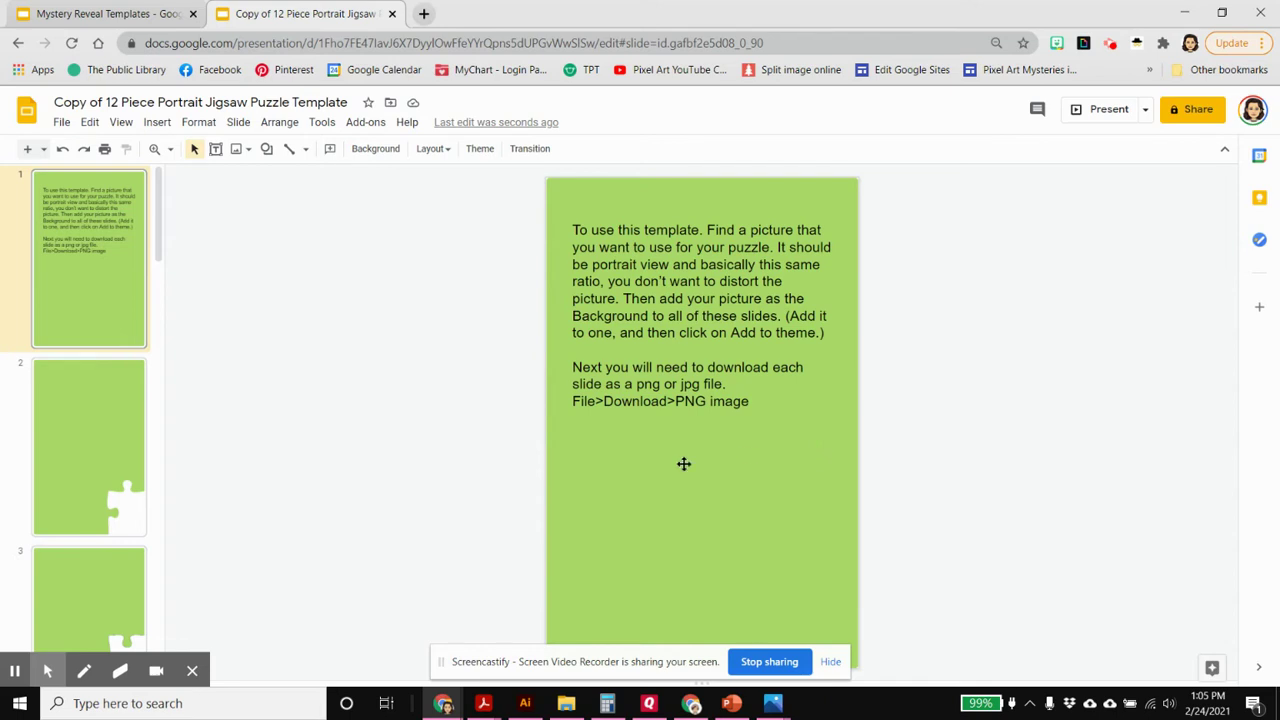
pyautogui.click(619, 458)
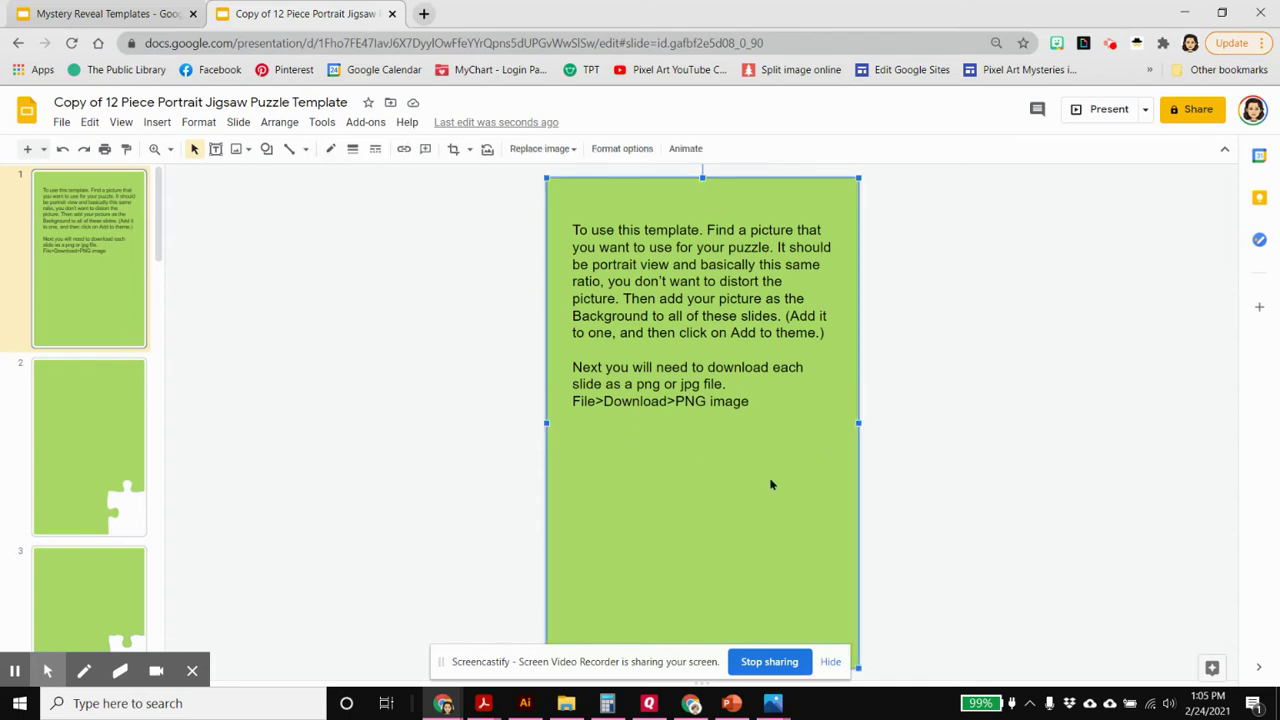
pyautogui.moveTo(786, 480); pyautogui.dragTo(557, 585)
pyautogui.moveTo(571, 540); pyautogui.dragTo(676, 477)
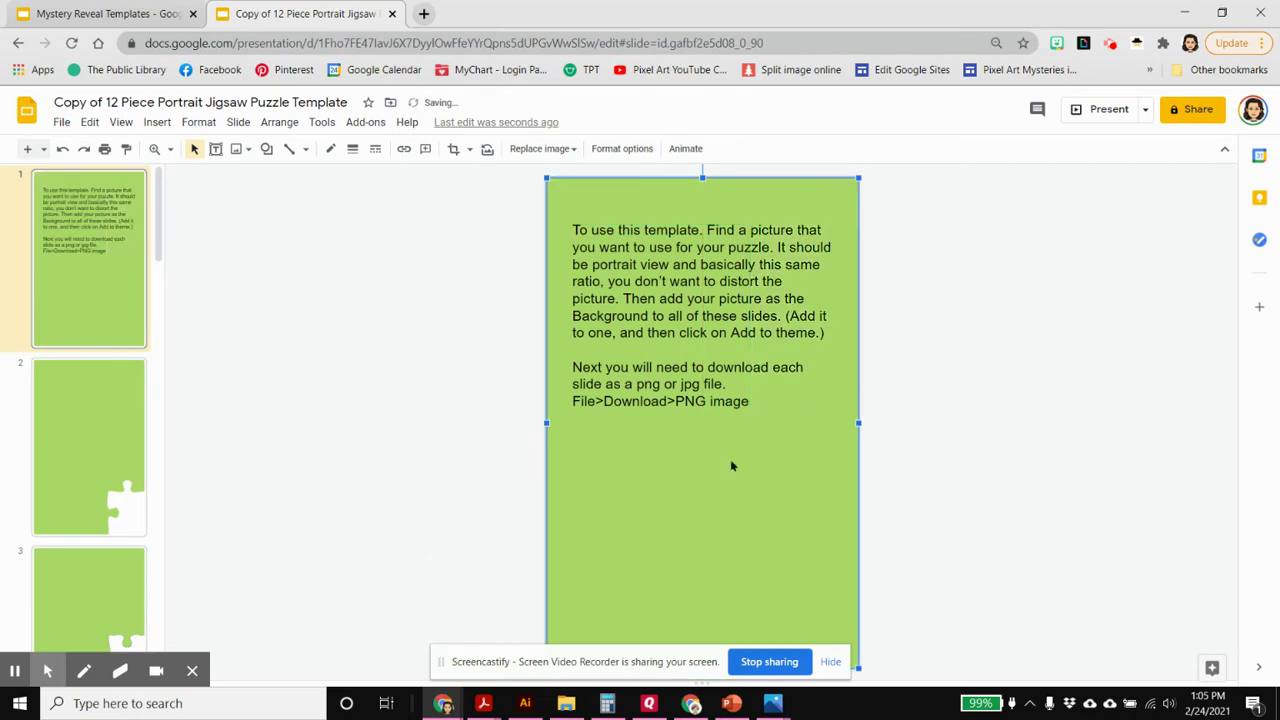
pyautogui.click(702, 232)
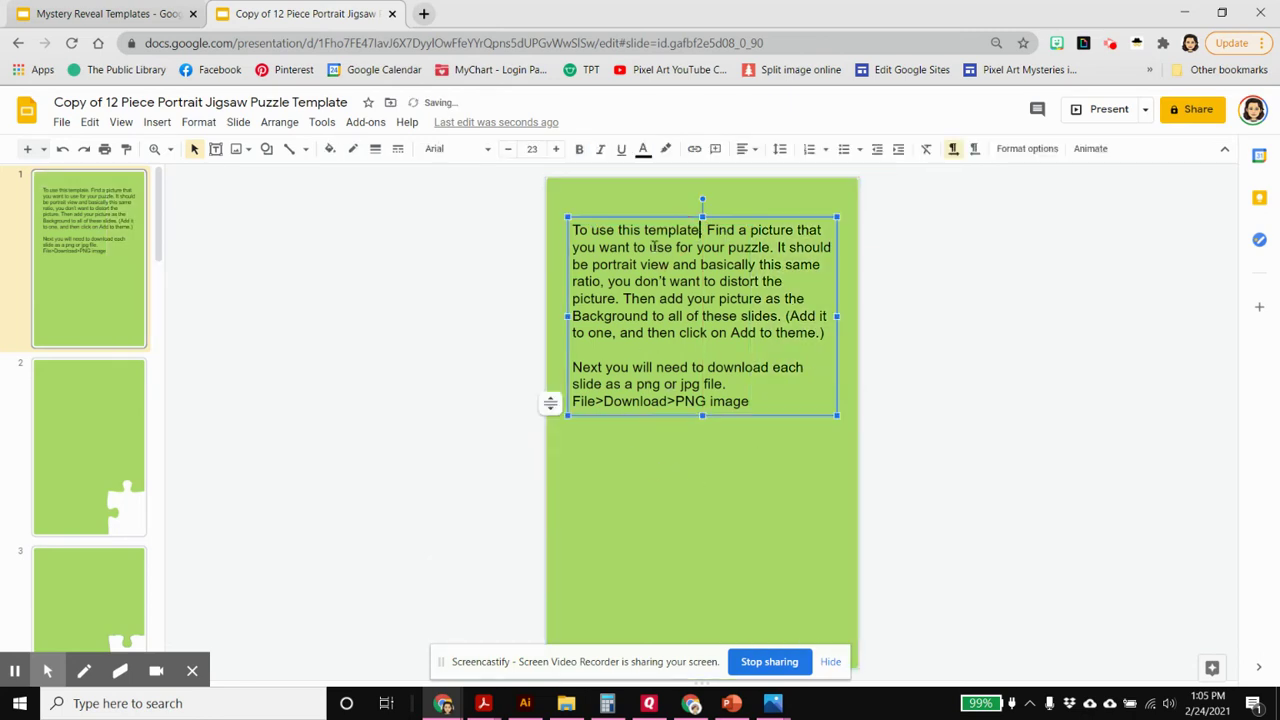
pyautogui.click(633, 511)
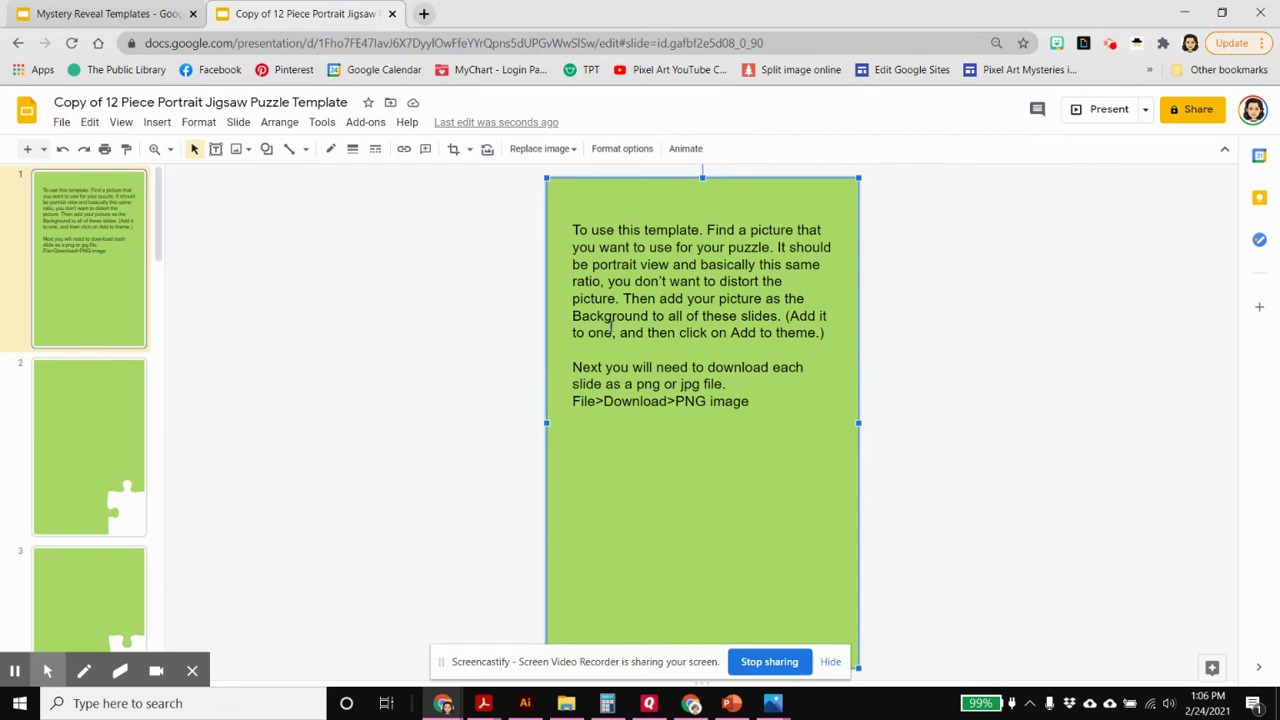
pyautogui.click(300, 277)
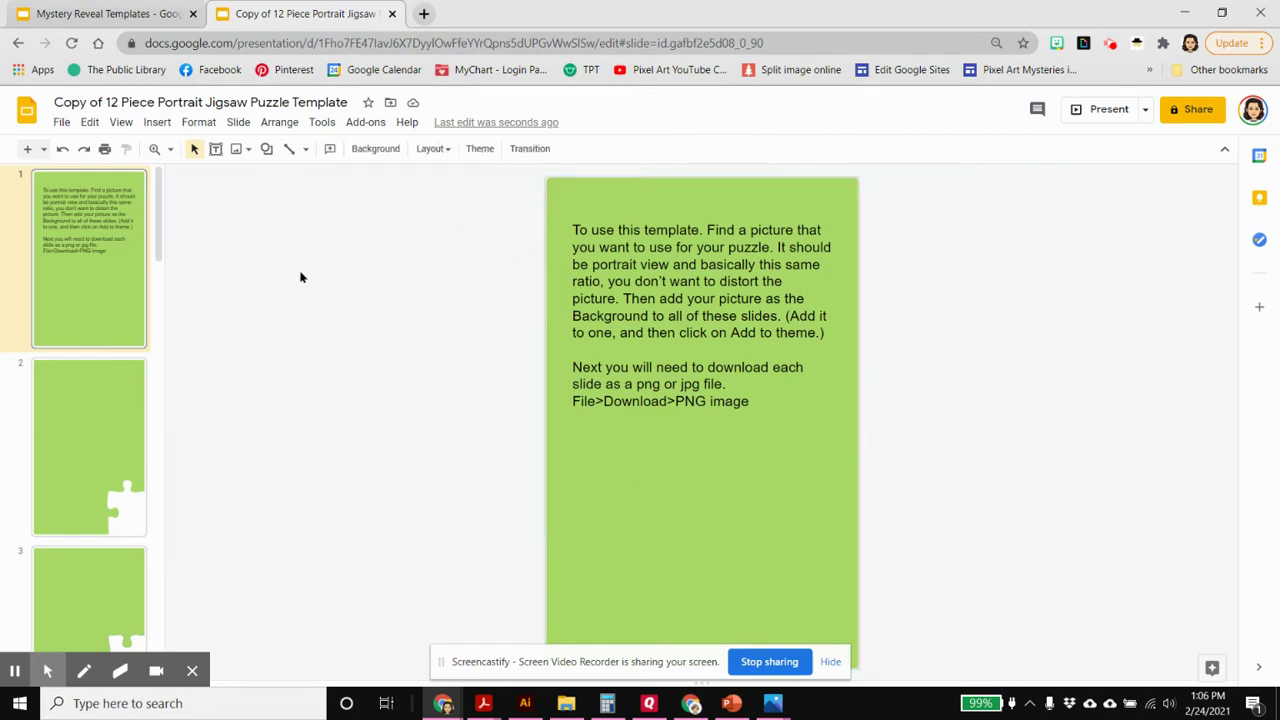
# Set the dogs photo from the Desktop as the slide background and add it to the theme
pyautogui.click(376, 150)
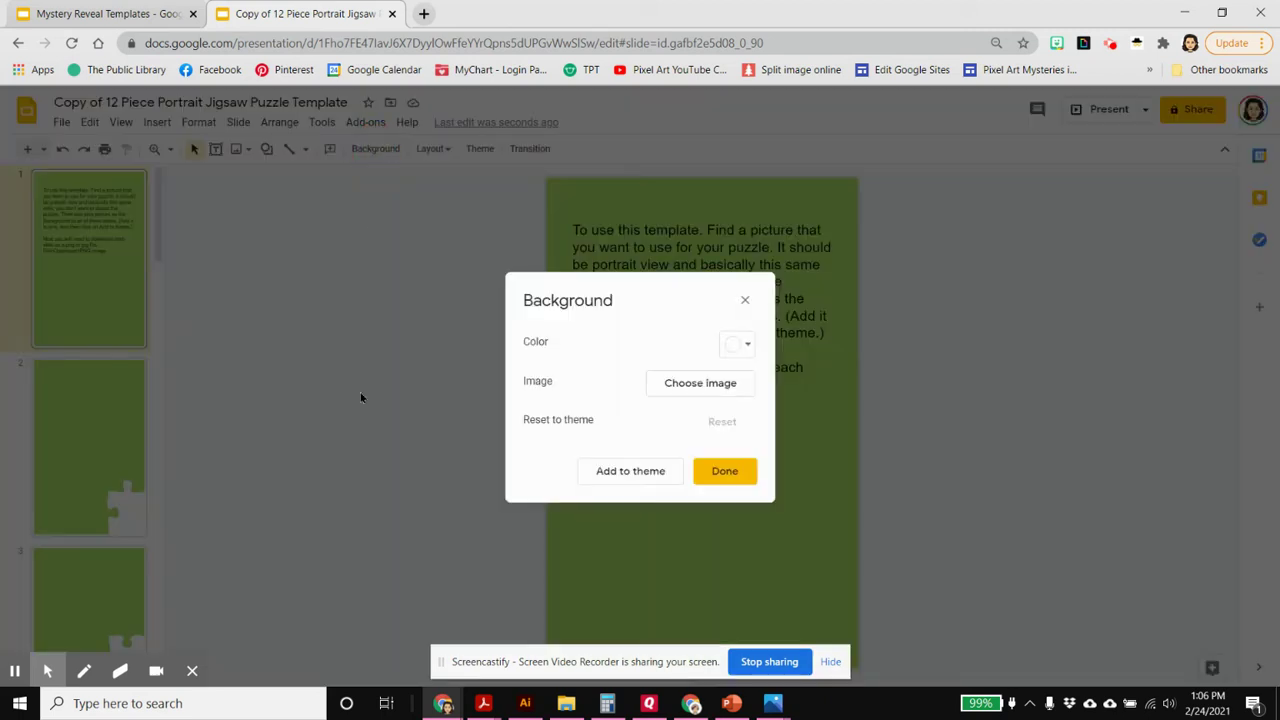
pyautogui.click(690, 386)
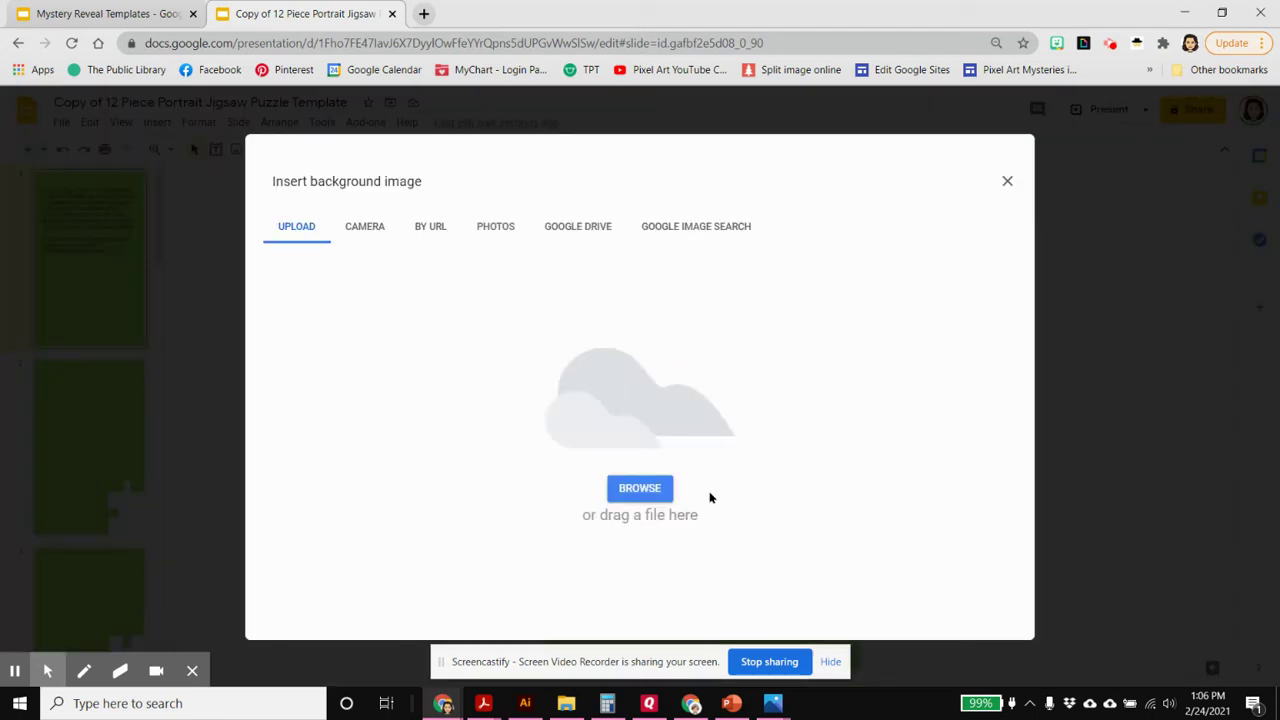
pyautogui.click(645, 492)
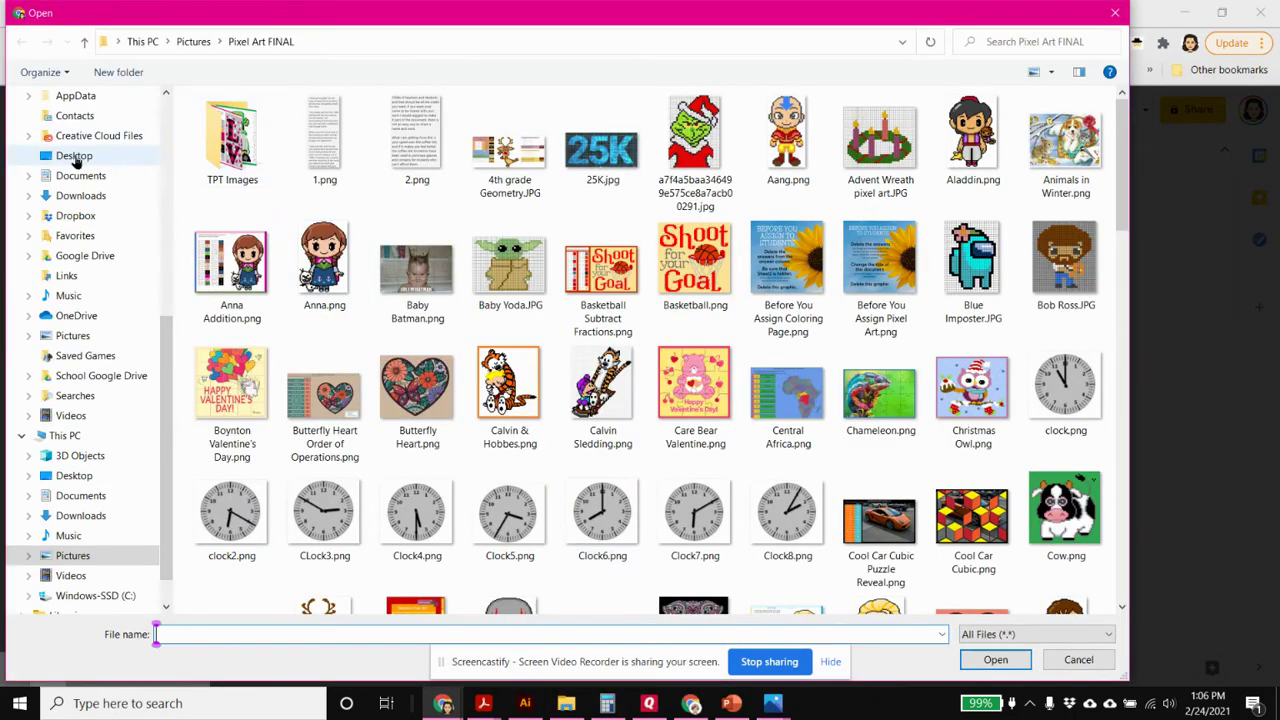
pyautogui.click(74, 157)
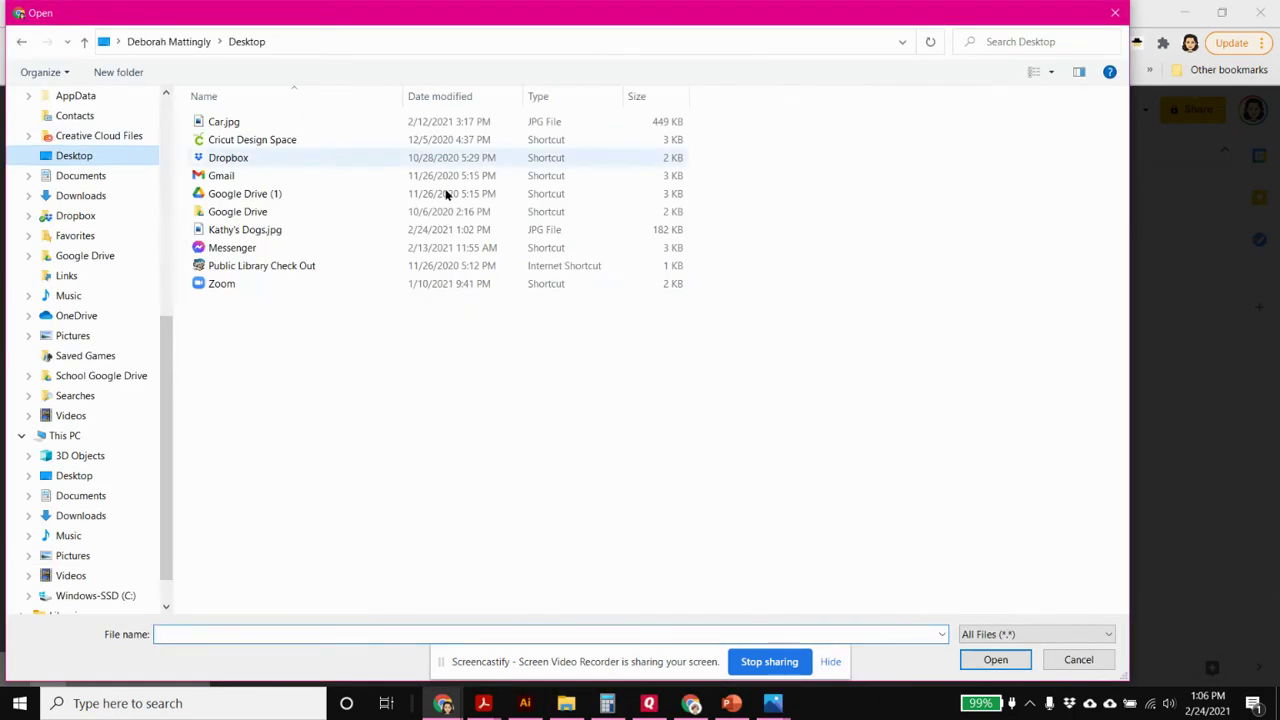
pyautogui.click(258, 230)
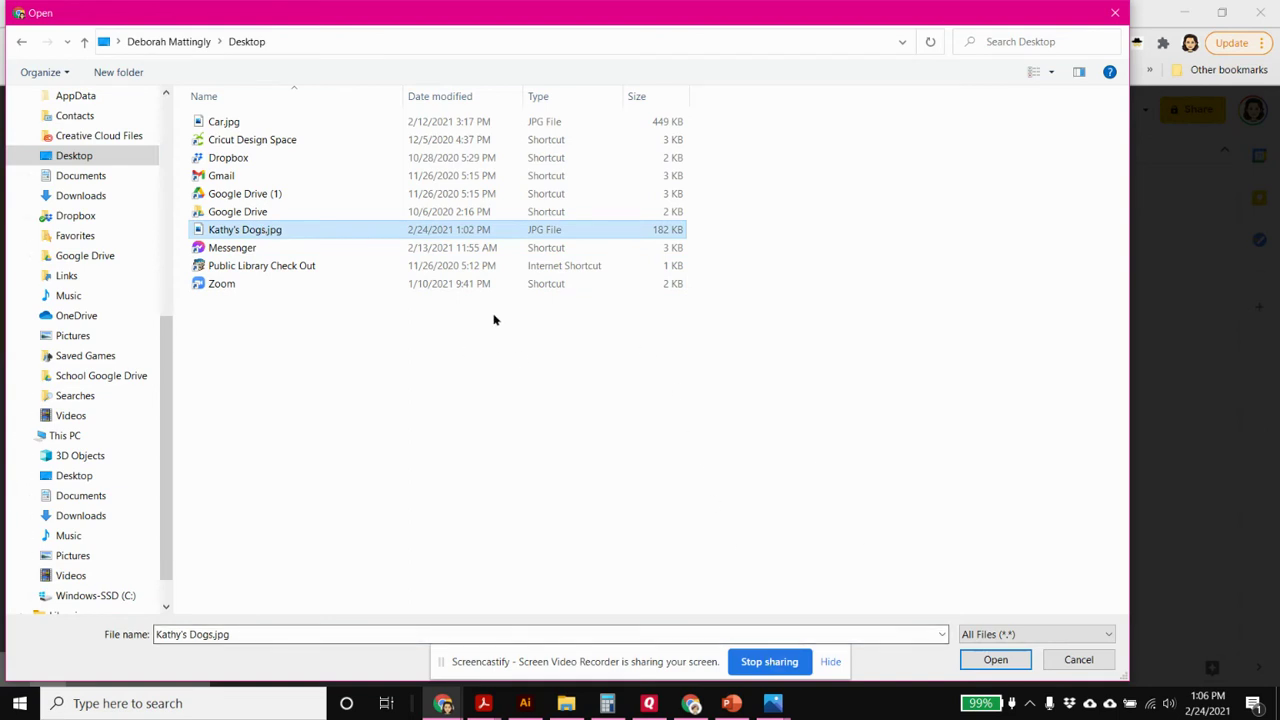
pyautogui.click(975, 660)
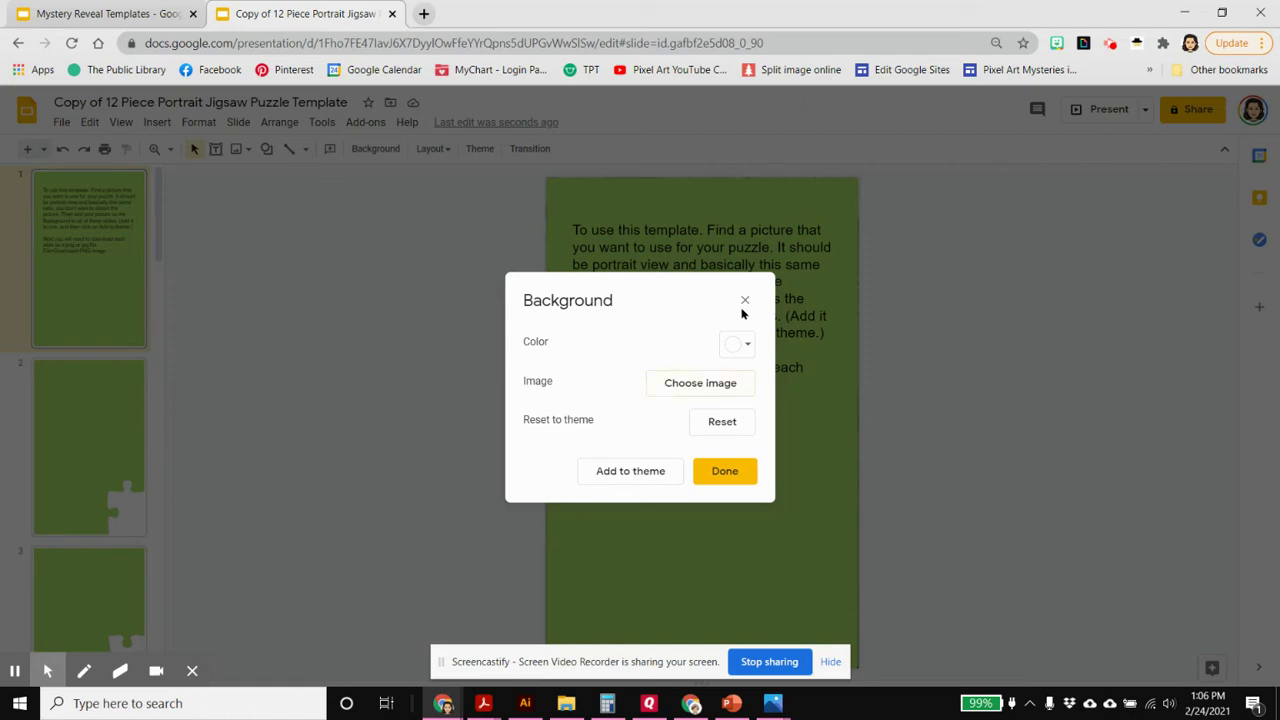
pyautogui.click(622, 480)
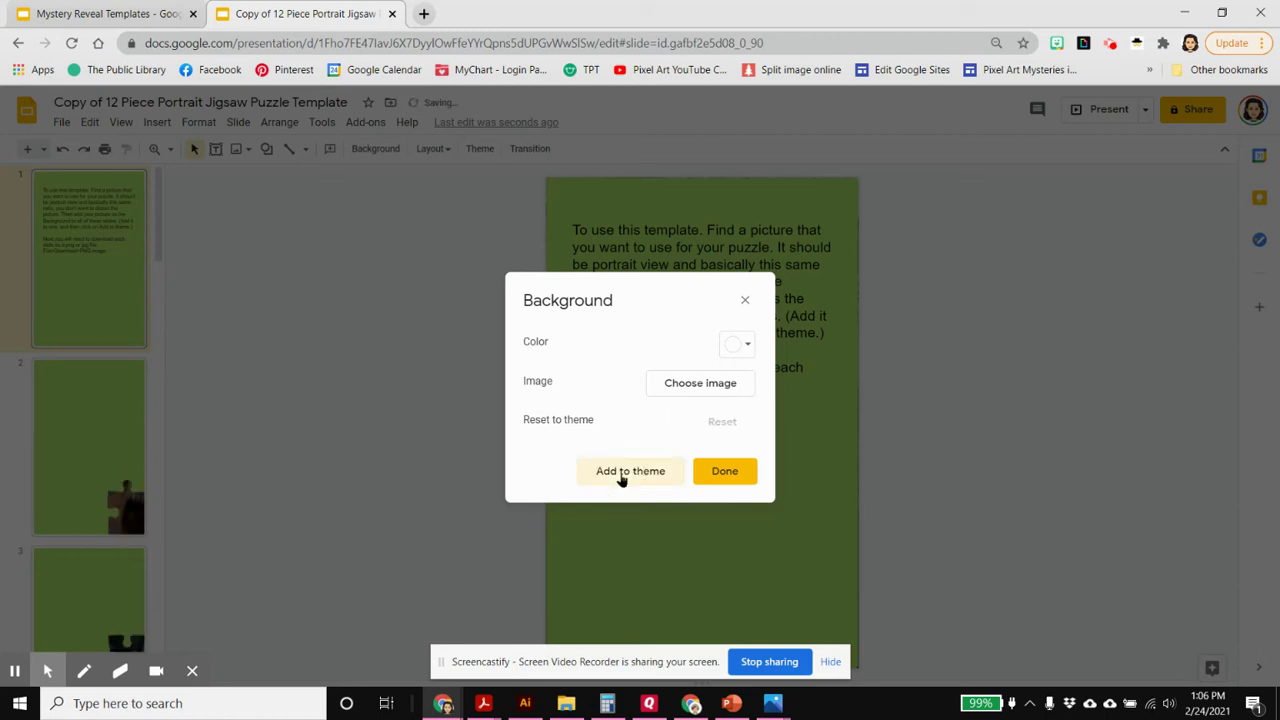
# Close the background settings, check the full dog photo on slide 13, and return to slide 1
pyautogui.click(727, 473)
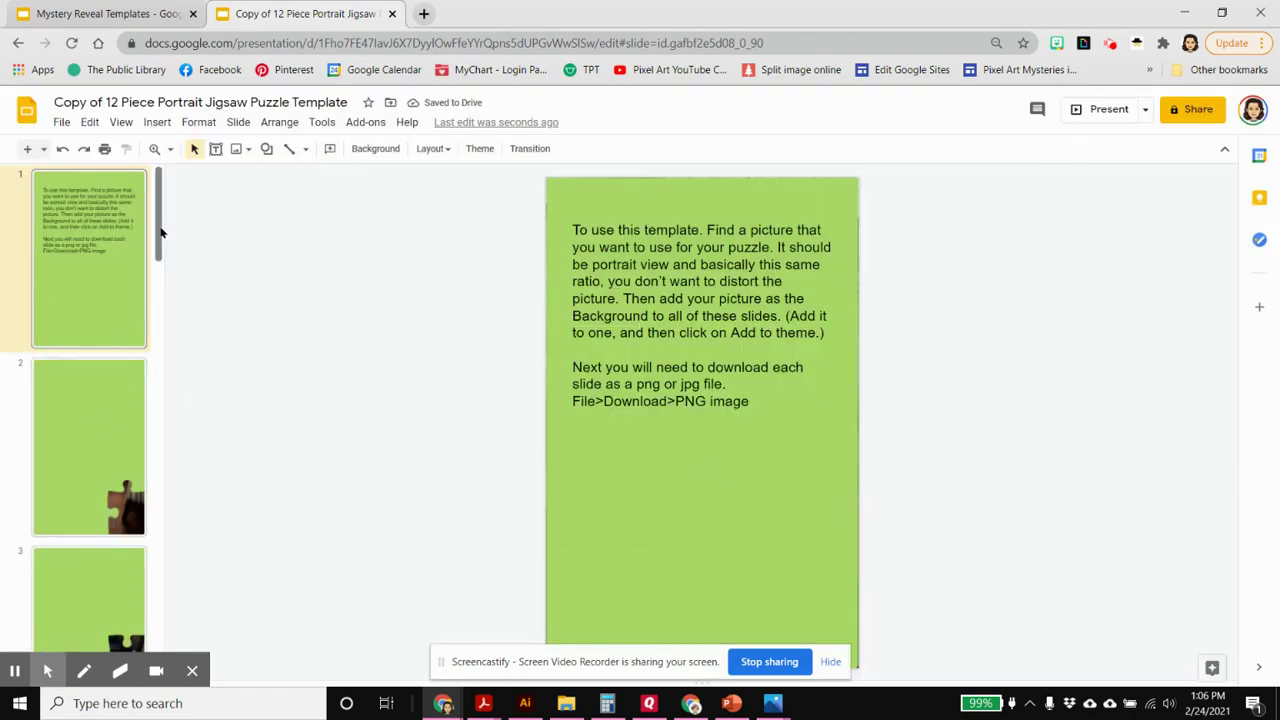
pyautogui.moveTo(160, 232); pyautogui.dragTo(165, 615)
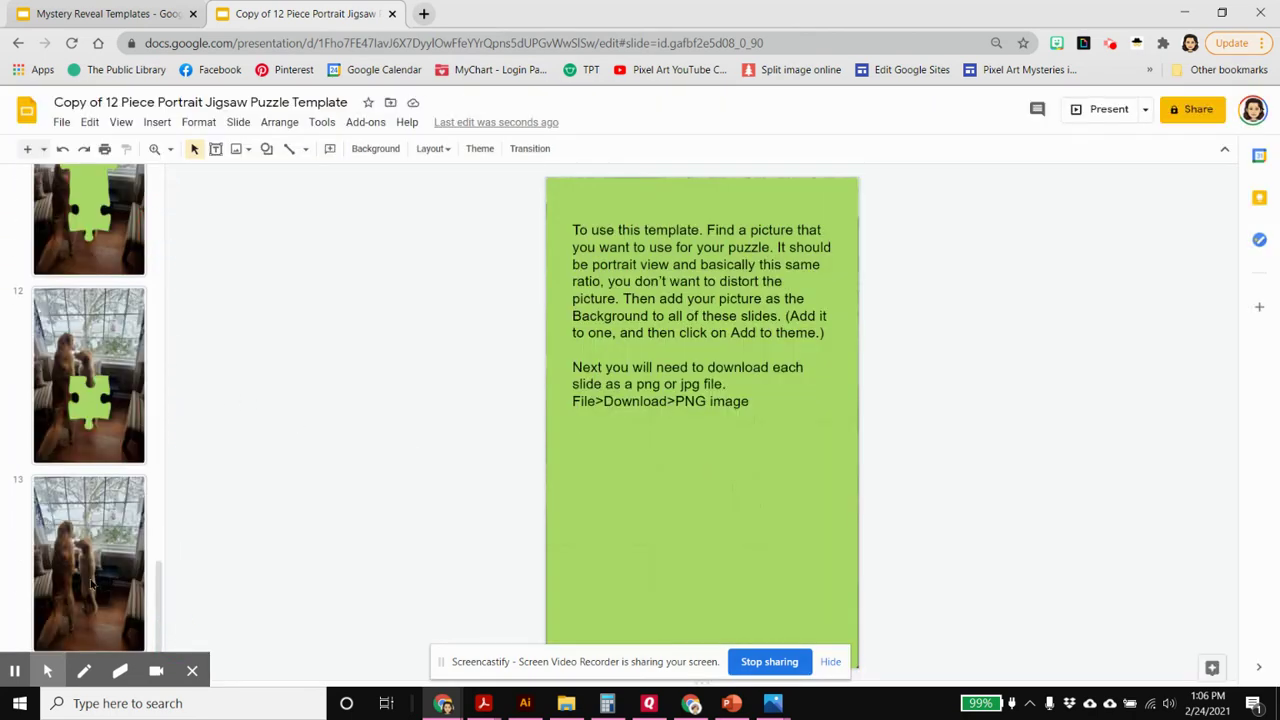
pyautogui.click(90, 580)
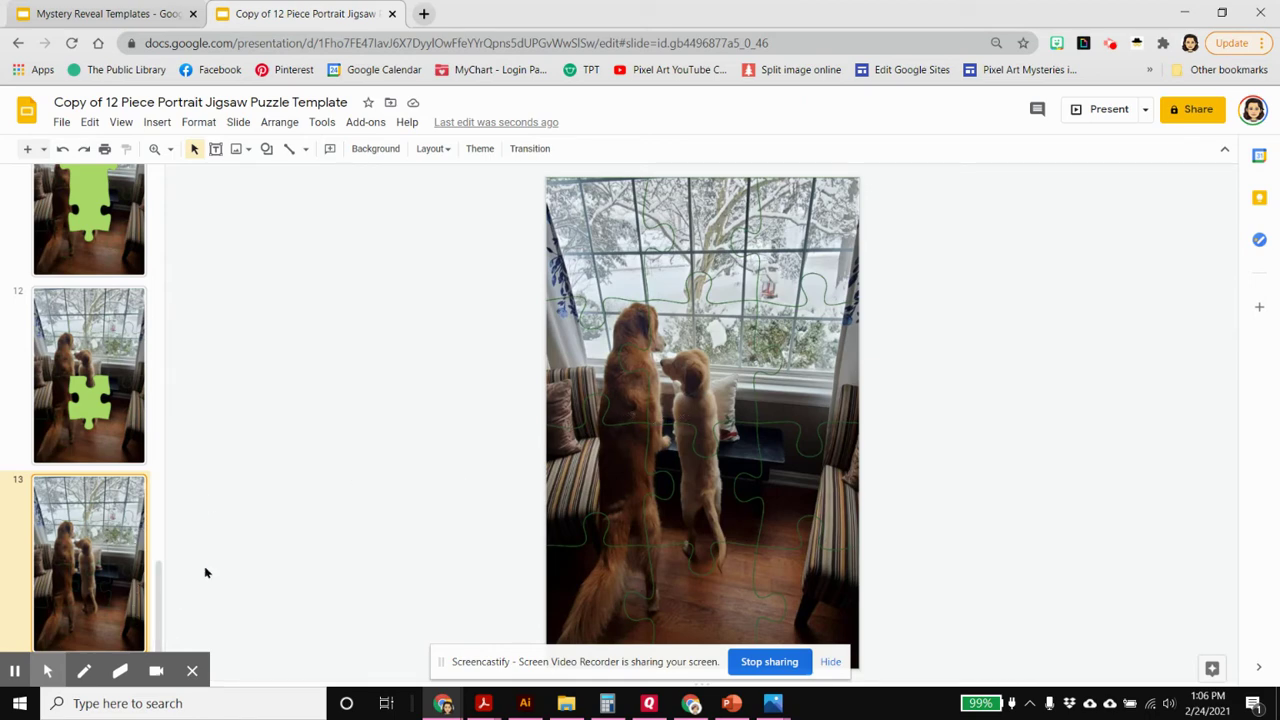
pyautogui.moveTo(160, 595); pyautogui.dragTo(163, 165)
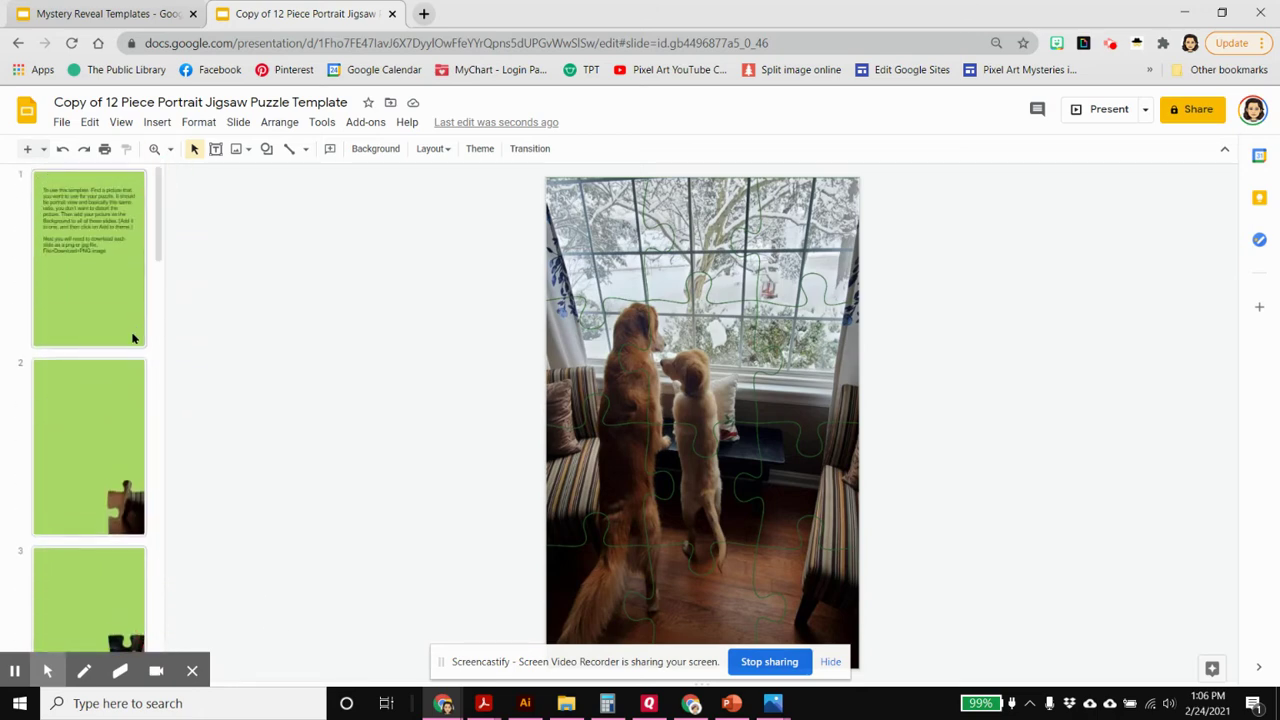
pyautogui.click(136, 290)
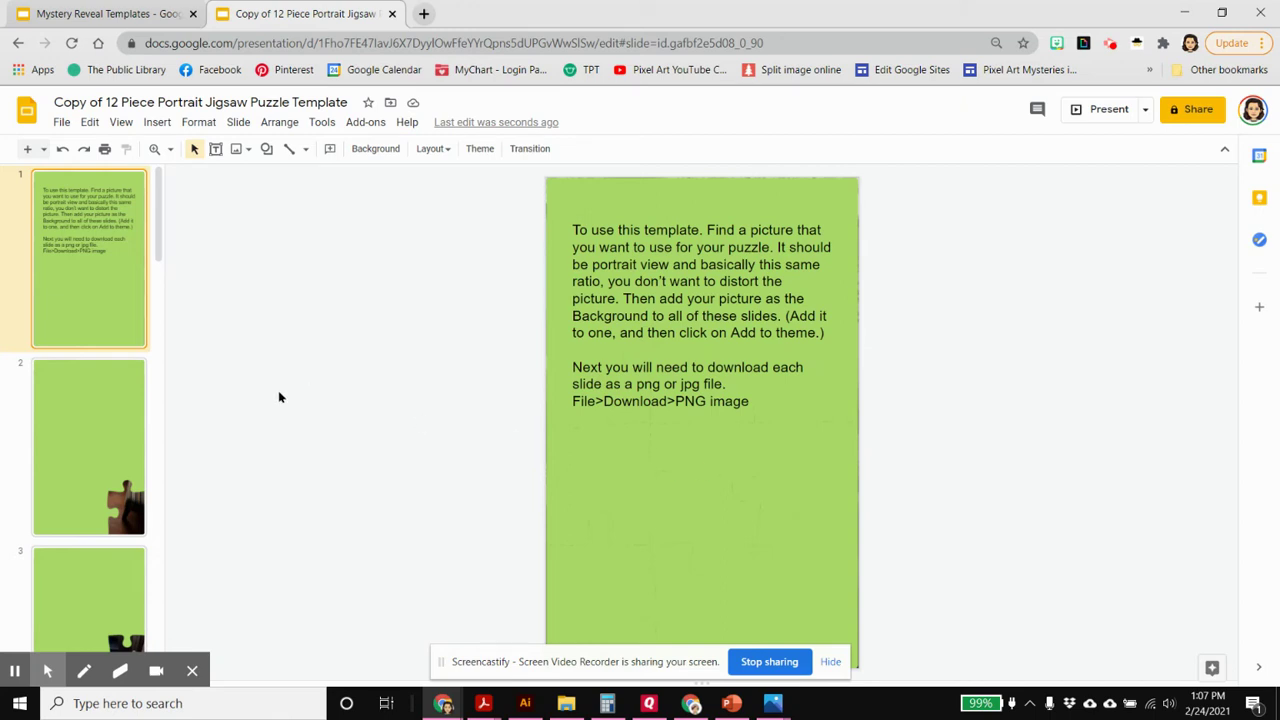
# Check the dog photo showing through the revealed pieces on slides 2 to 6
pyautogui.click(74, 442)
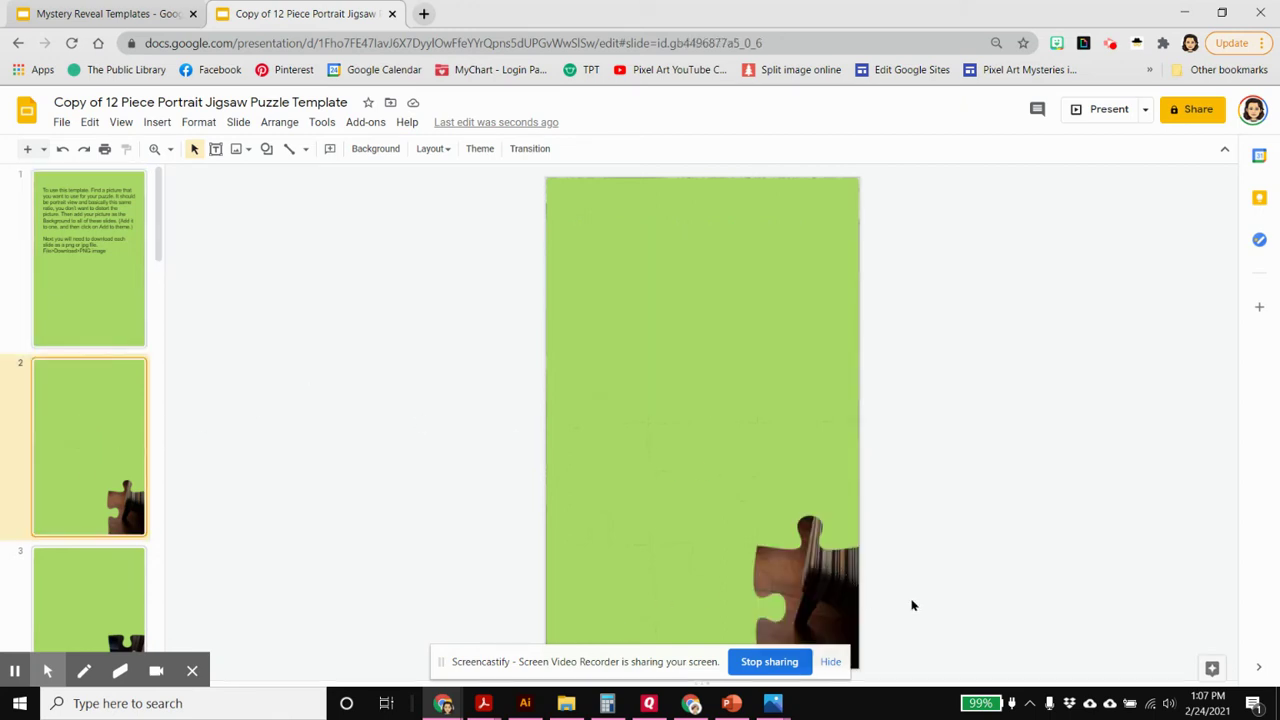
pyautogui.press('Down')
pyautogui.click(103, 371)
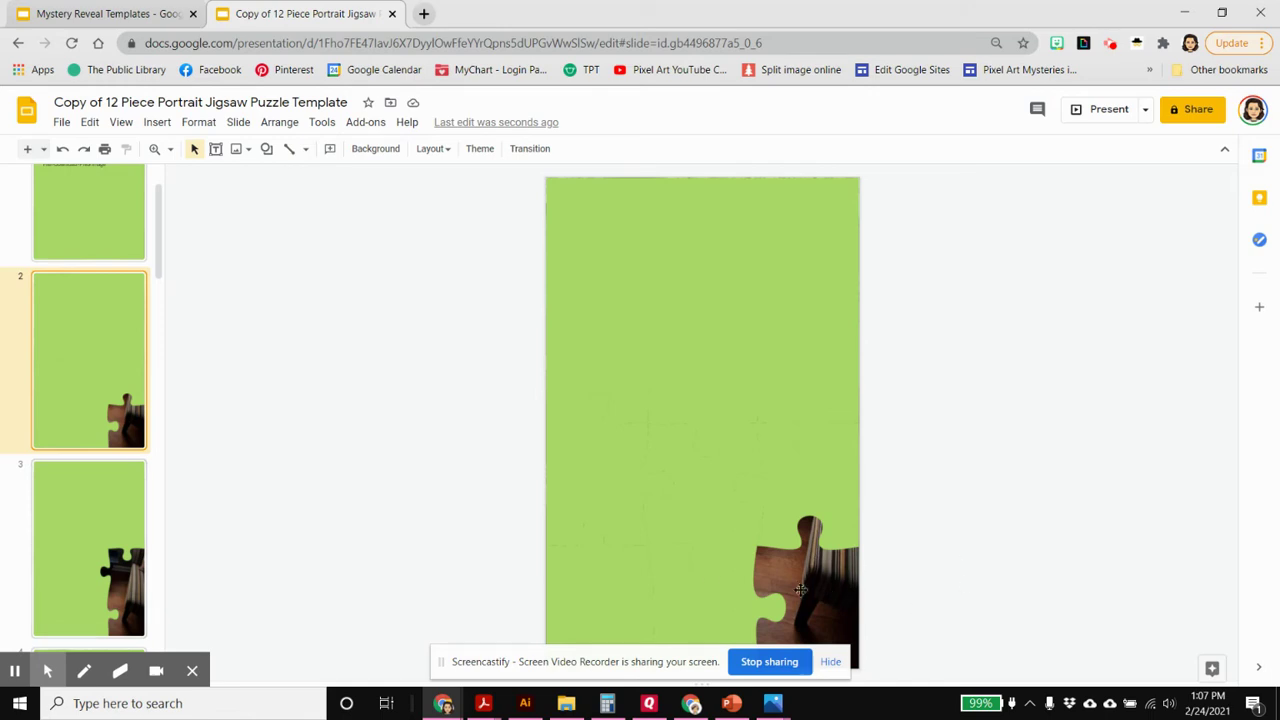
pyautogui.click(55, 565)
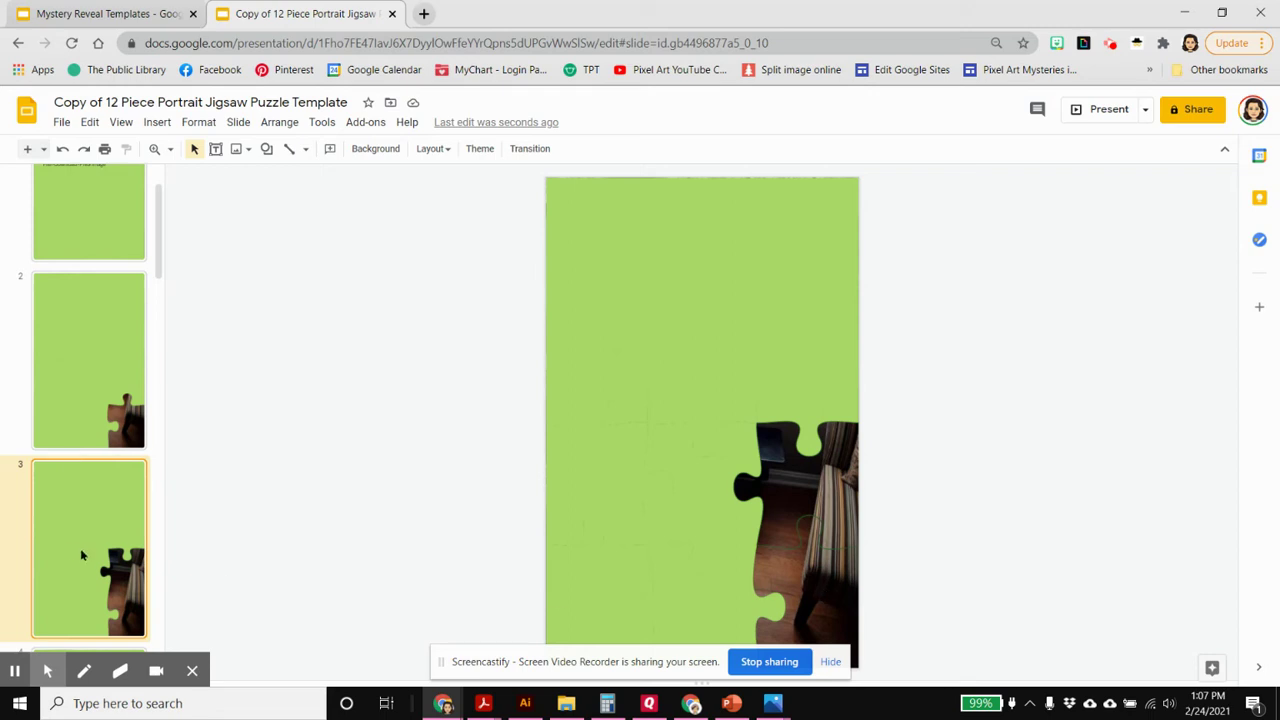
pyautogui.scroll(-2, 88, 548)
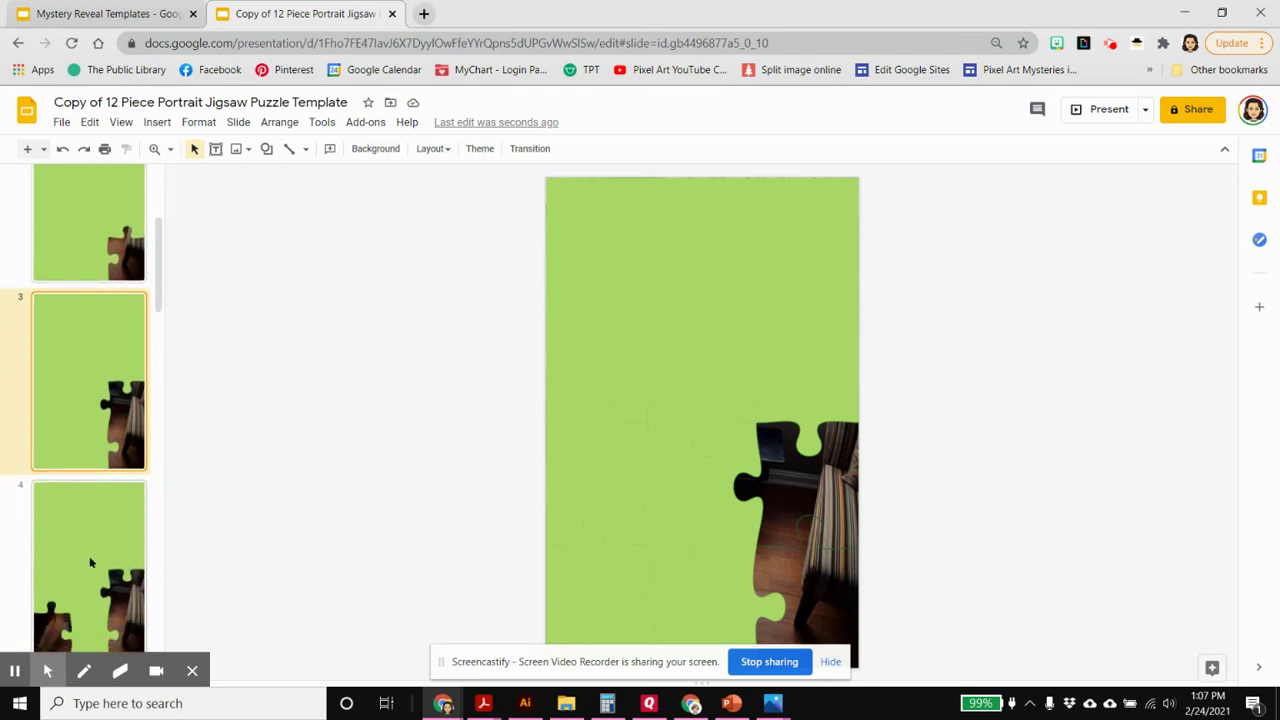
pyautogui.click(89, 556)
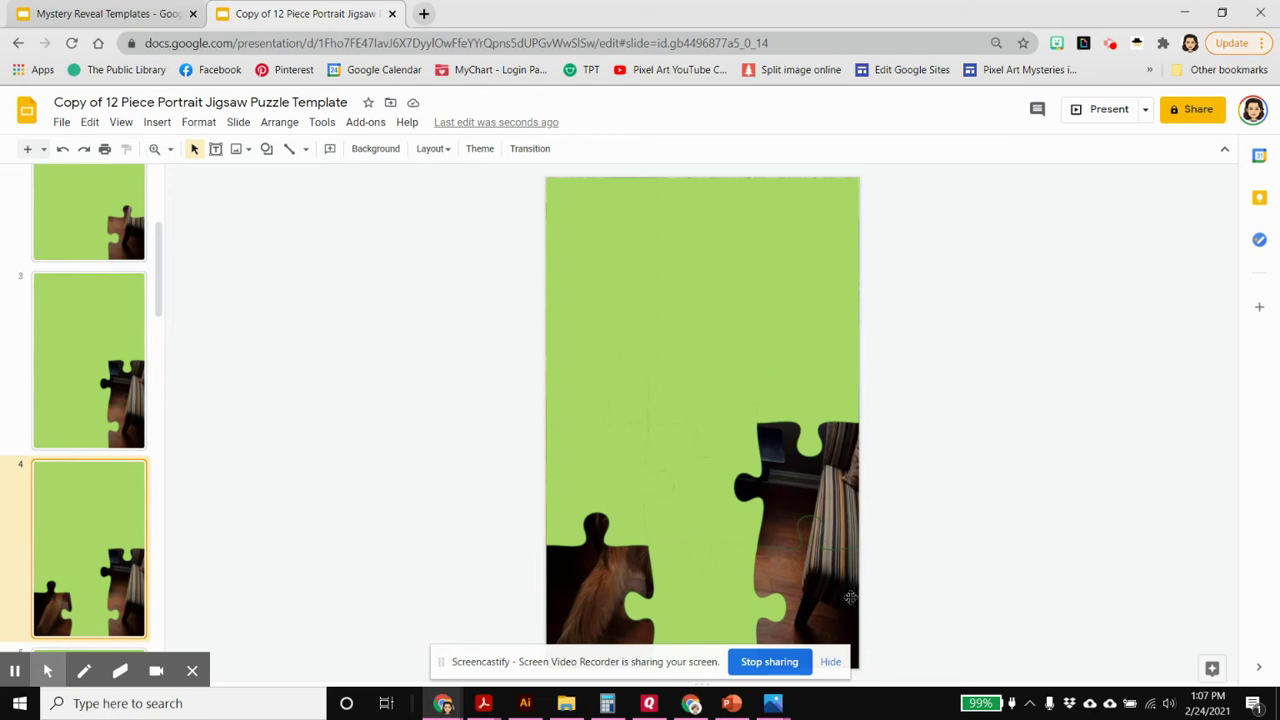
pyautogui.scroll(-3, 90, 560)
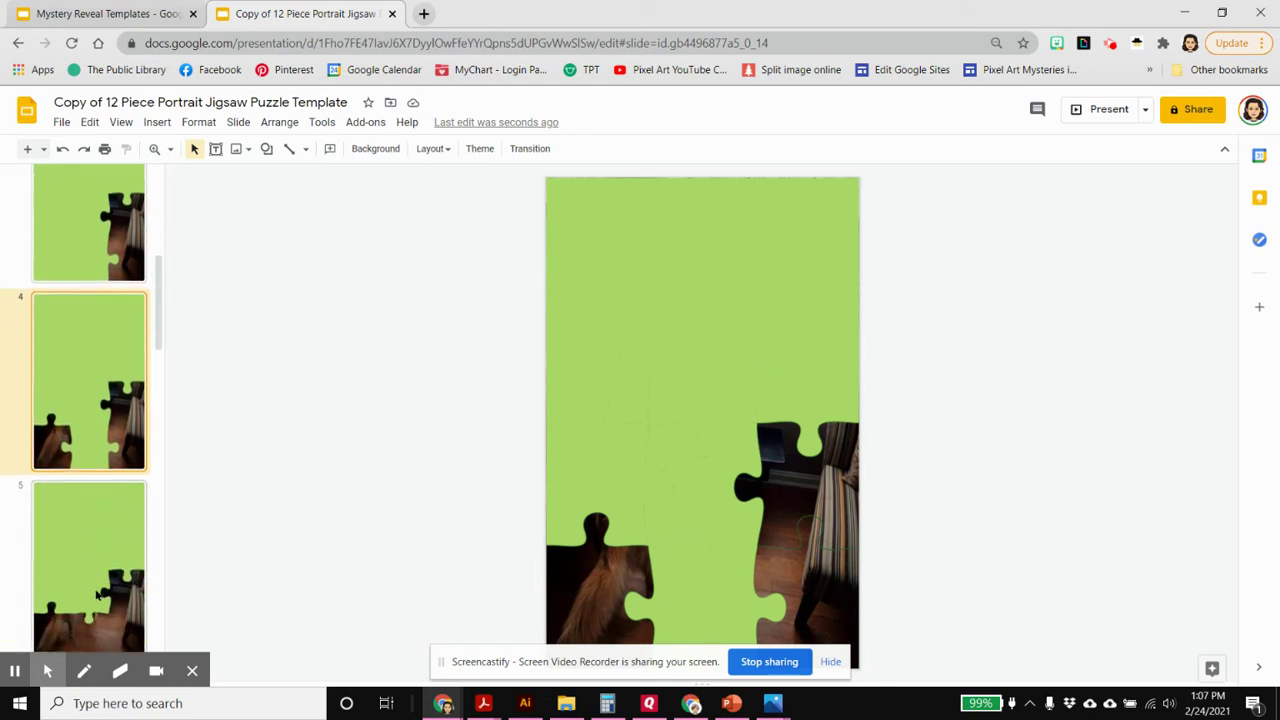
pyautogui.click(97, 558)
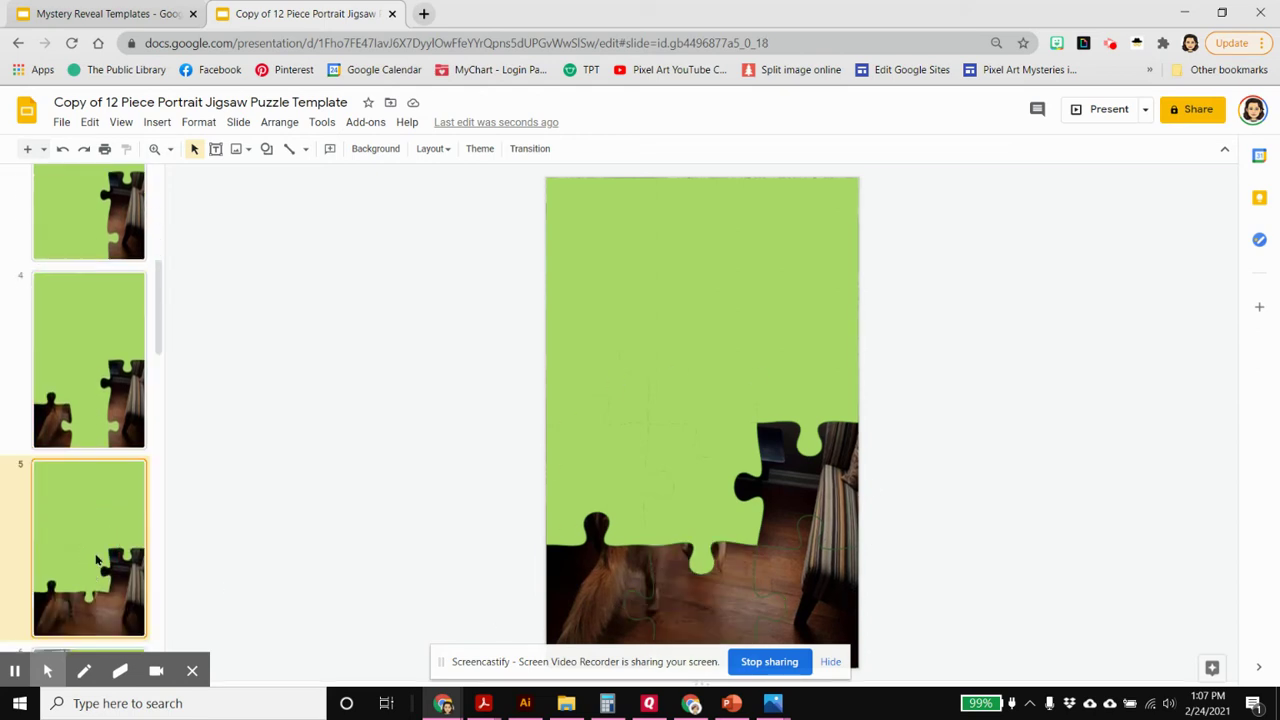
pyautogui.scroll(-3, 97, 560)
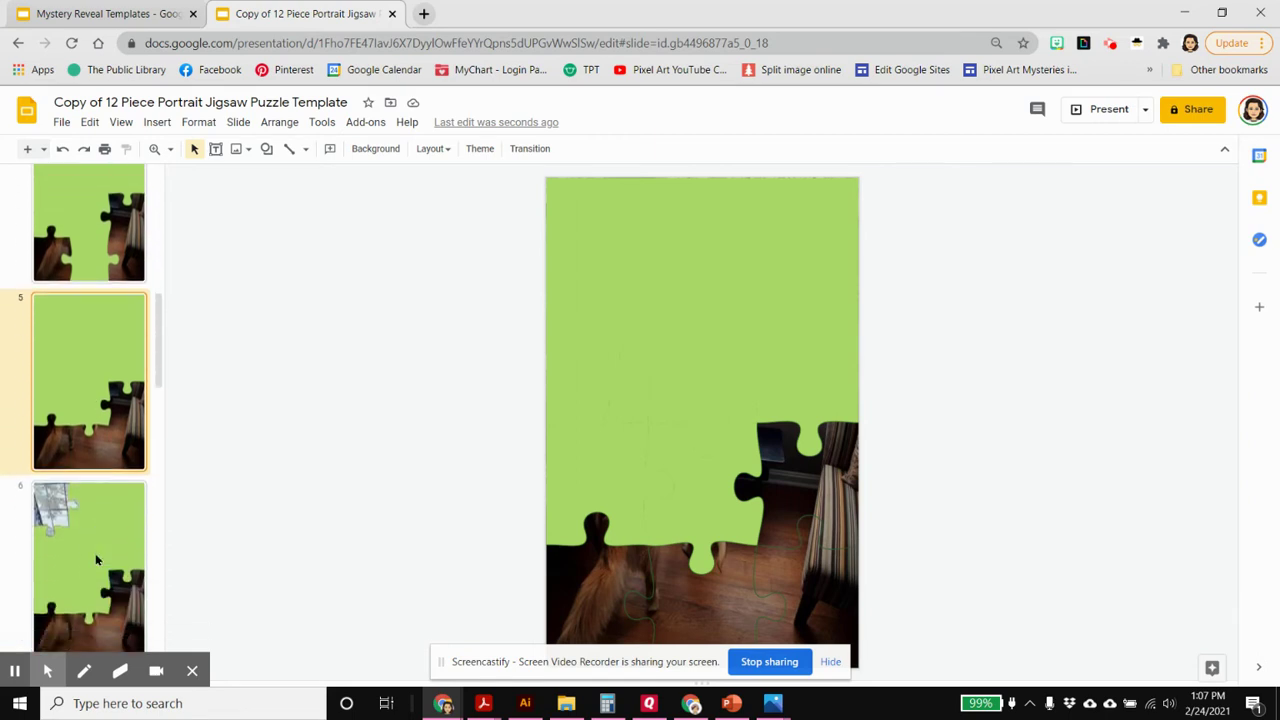
pyautogui.click(95, 560)
# Check slides 7 to 10, then scroll the filmstrip back to the top
pyautogui.scroll(-2, 96, 560)
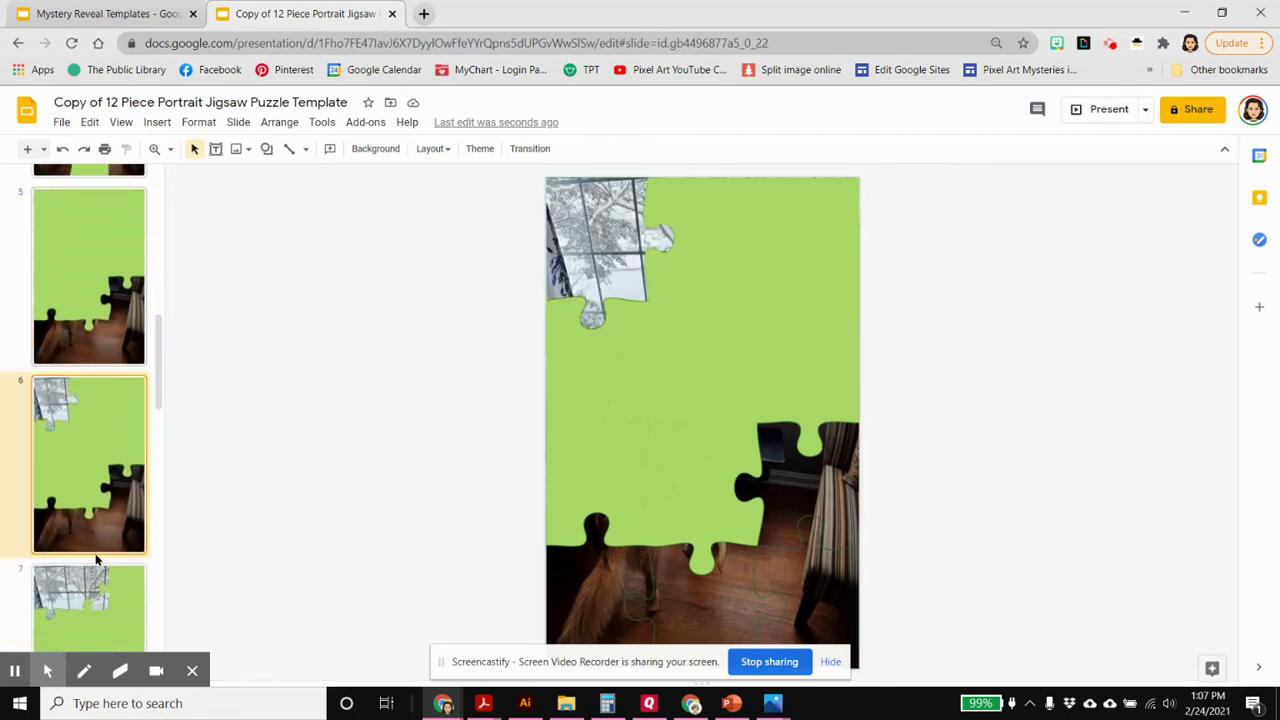
pyautogui.scroll(-2, 97, 560)
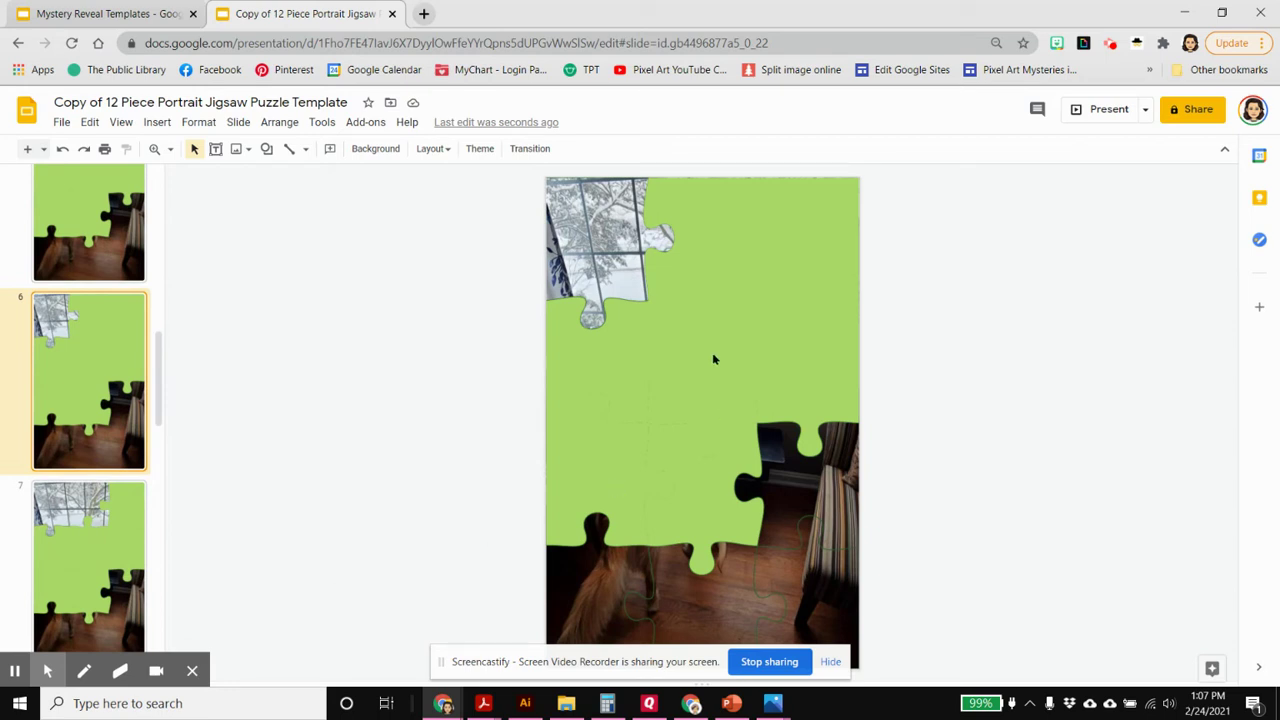
pyautogui.click(88, 565)
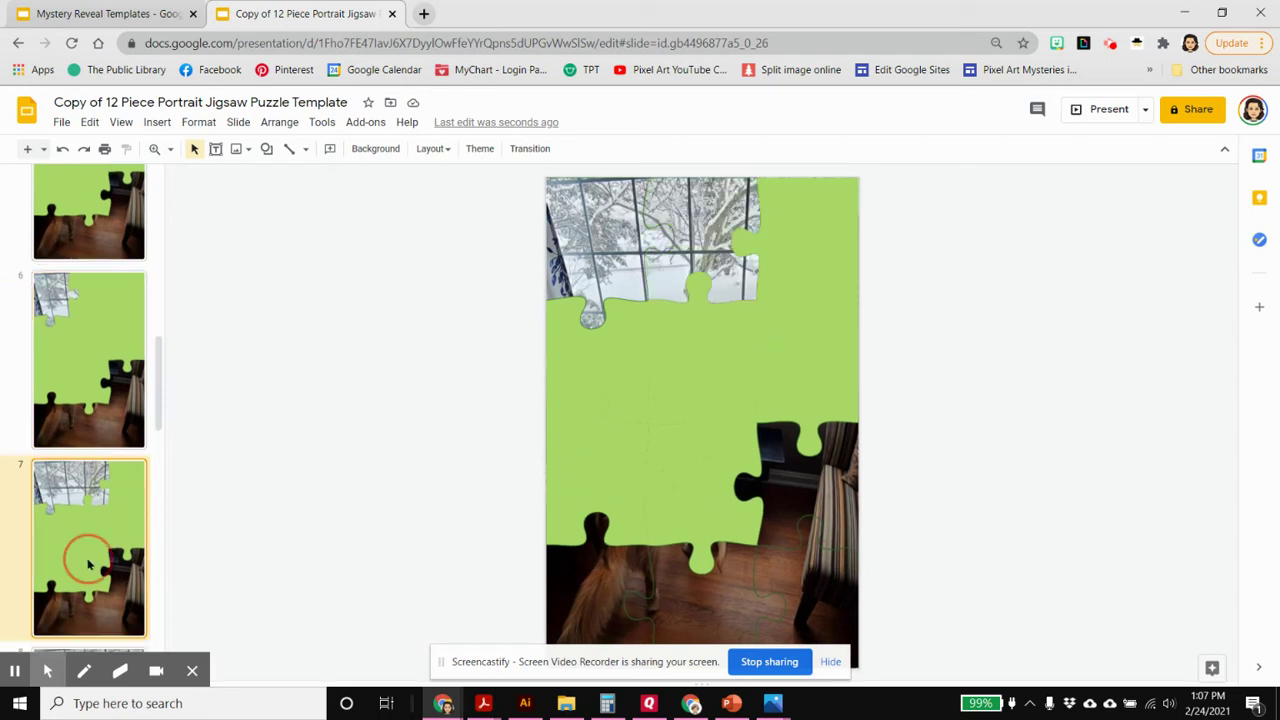
pyautogui.scroll(-4, 88, 565)
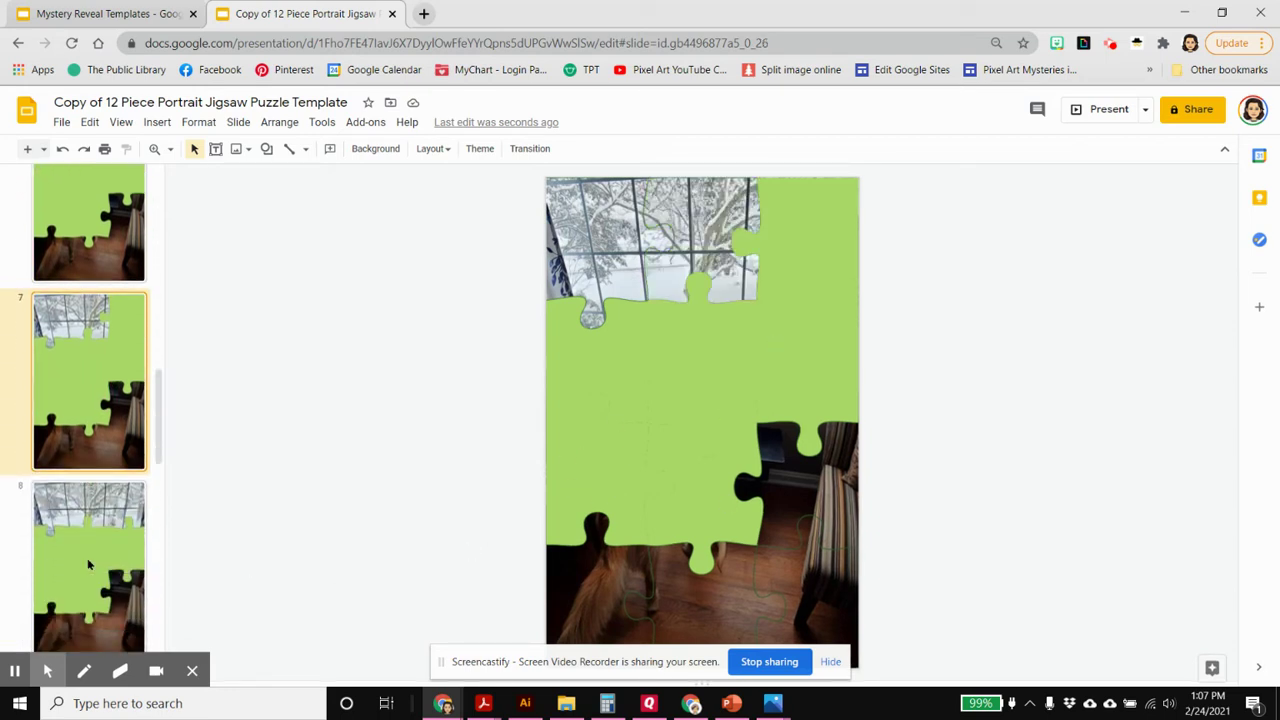
pyautogui.click(88, 565)
pyautogui.scroll(-4, 88, 565)
pyautogui.click(88, 565)
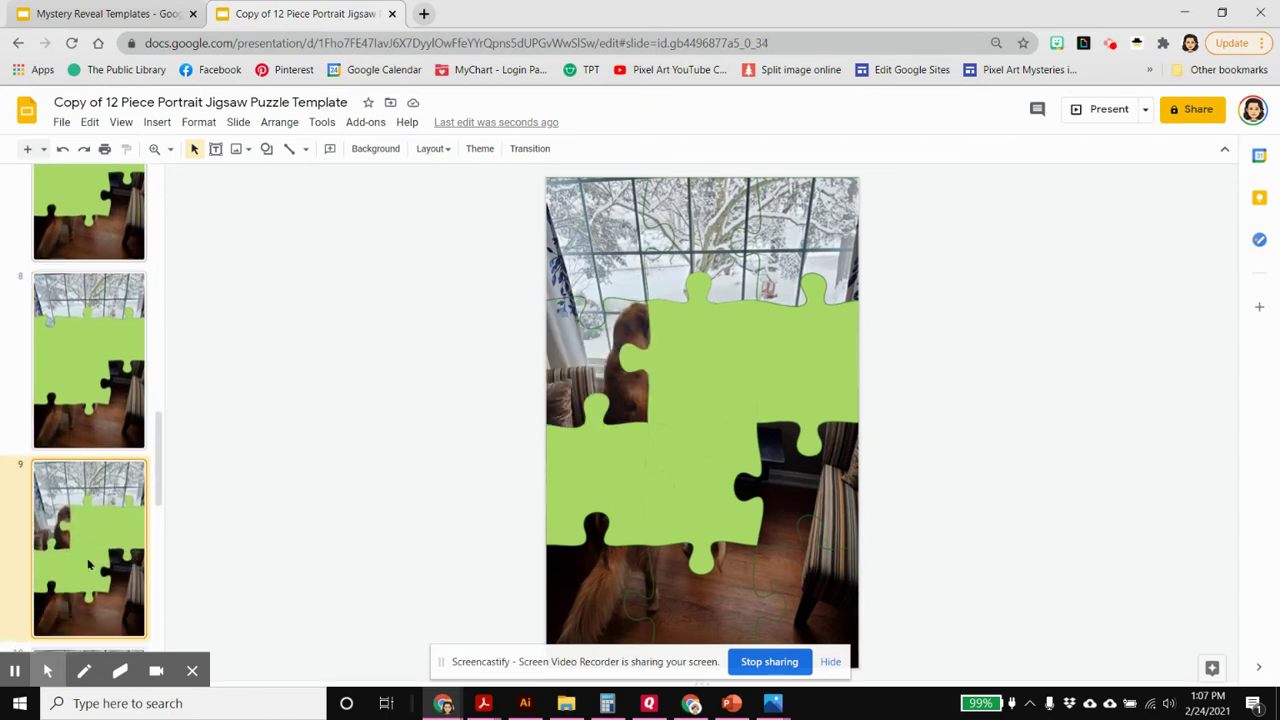
pyautogui.scroll(-5, 88, 565)
pyautogui.click(92, 530)
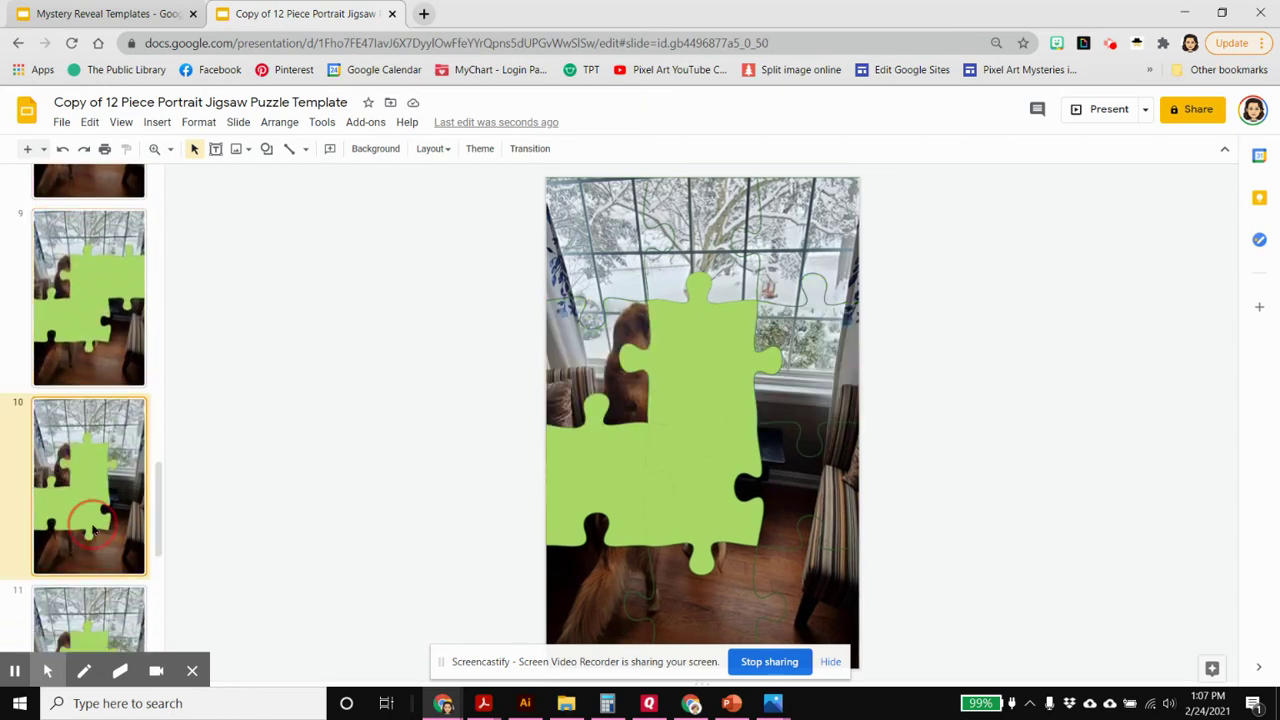
pyautogui.scroll(-2, 92, 530)
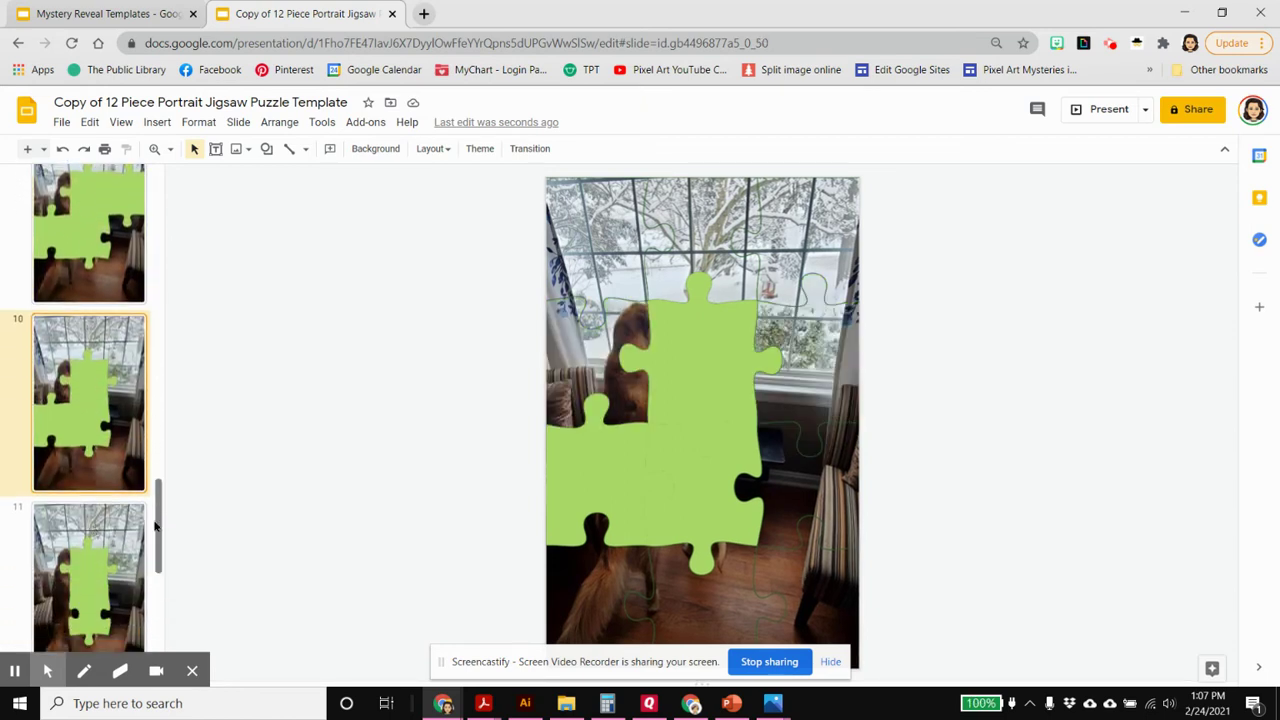
pyautogui.moveTo(157, 520); pyautogui.dragTo(160, 200)
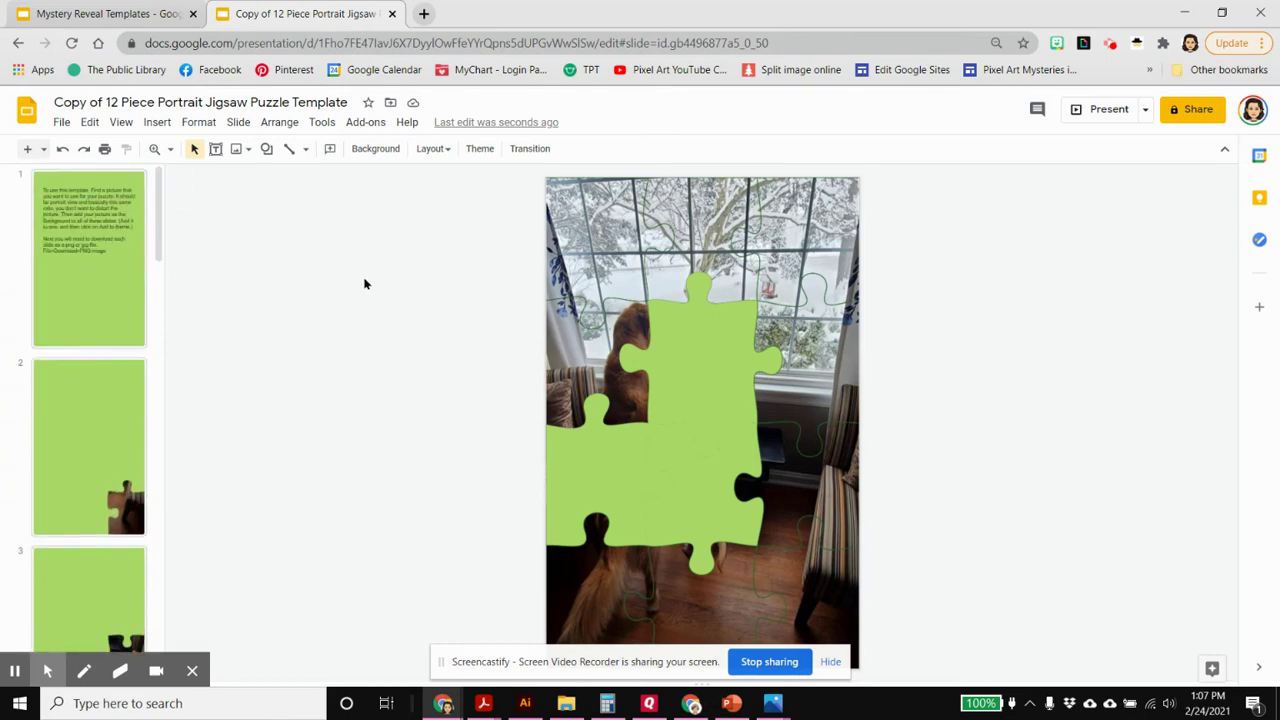
# Select slide 1 and look over the File > Download formats without downloading
pyautogui.click(99, 305)
pyautogui.click(62, 122)
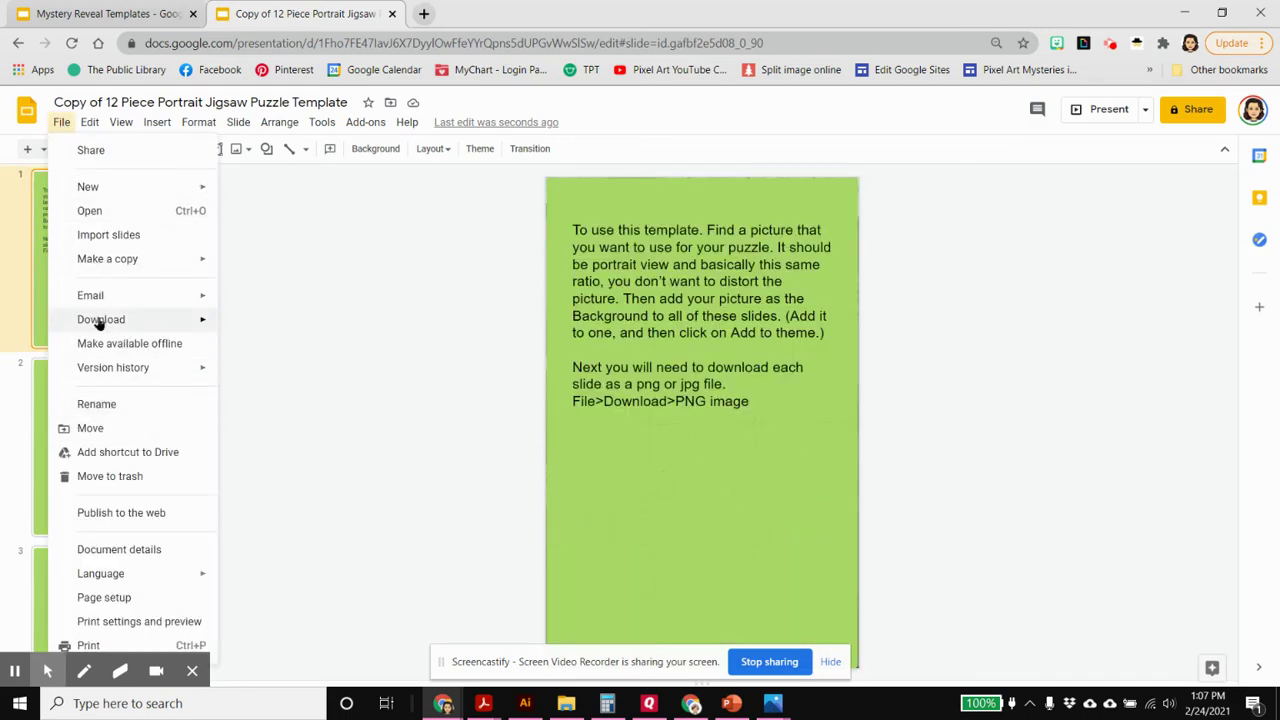
pyautogui.moveTo(102, 324)
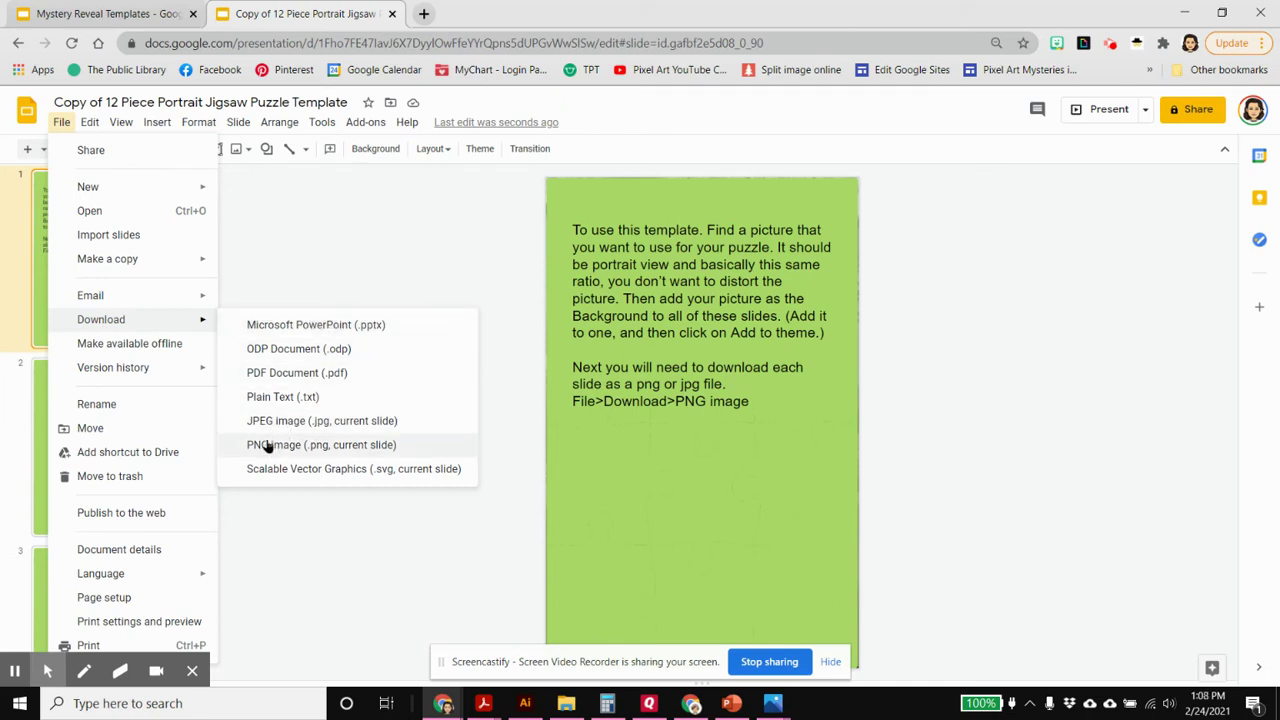
pyautogui.click(280, 274)
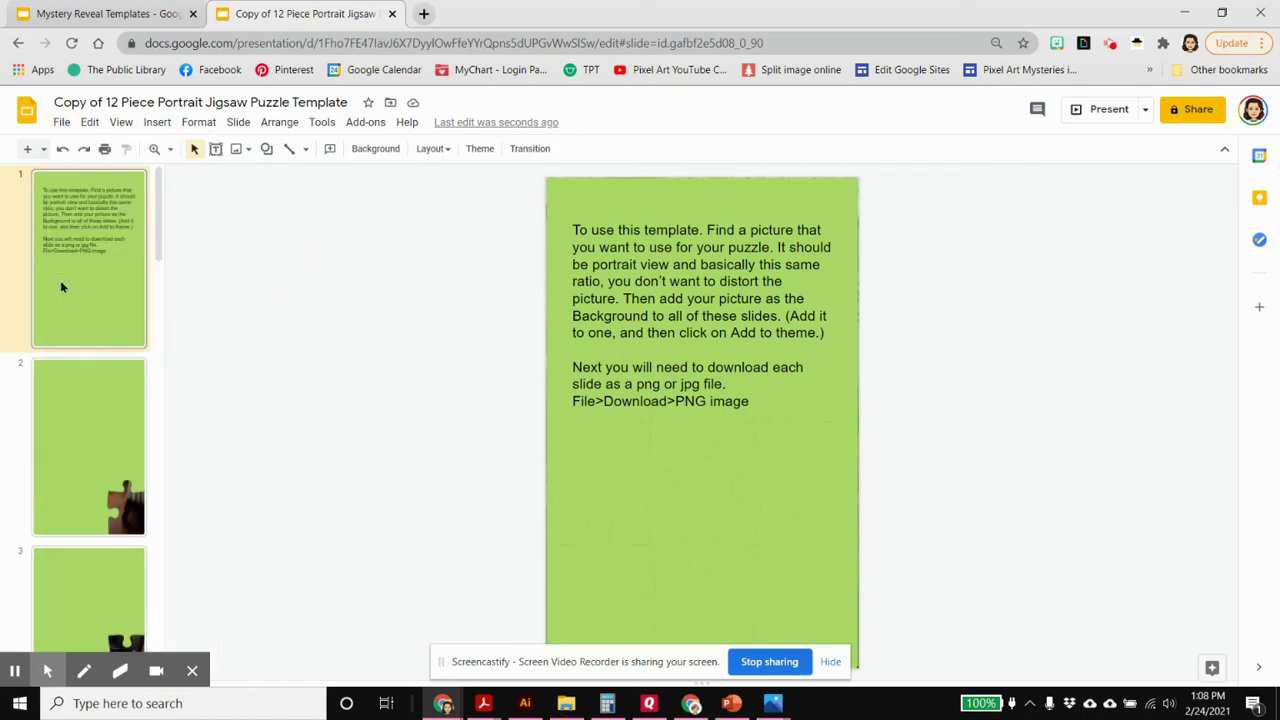
# Select slide 2 and review the download formats again, closing without downloading
pyautogui.click(71, 411)
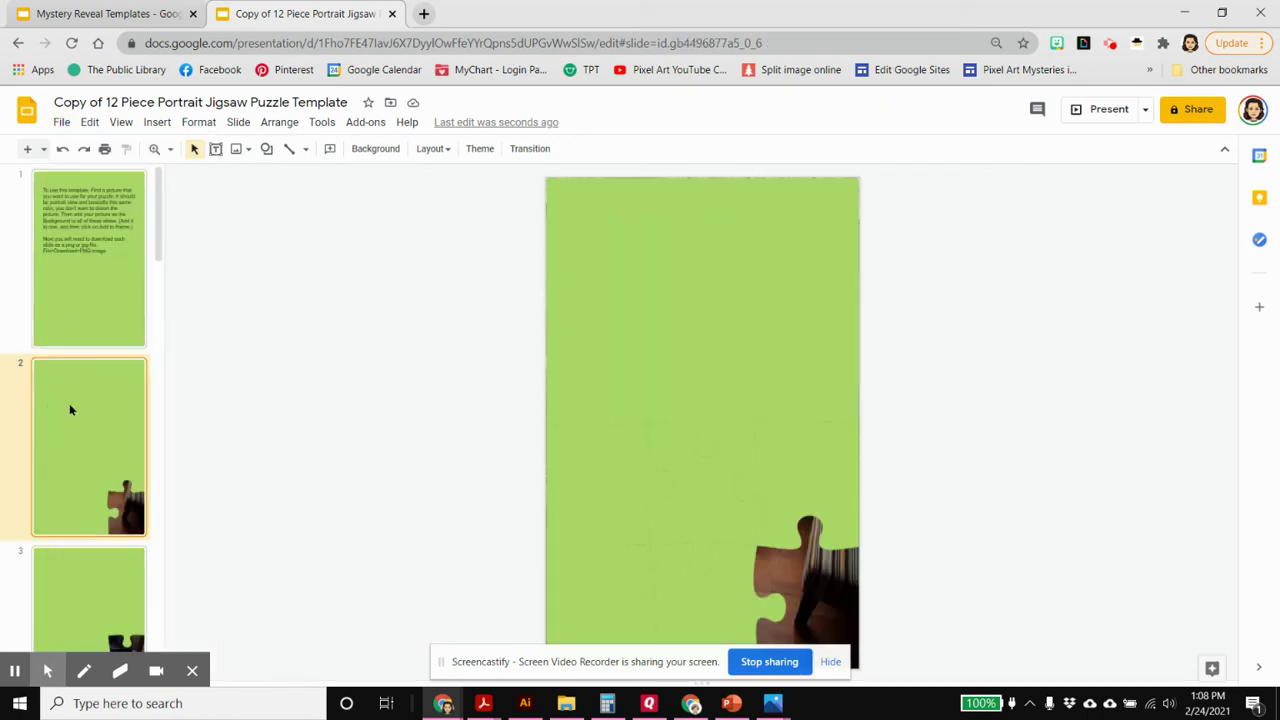
pyautogui.click(62, 122)
pyautogui.moveTo(150, 320)
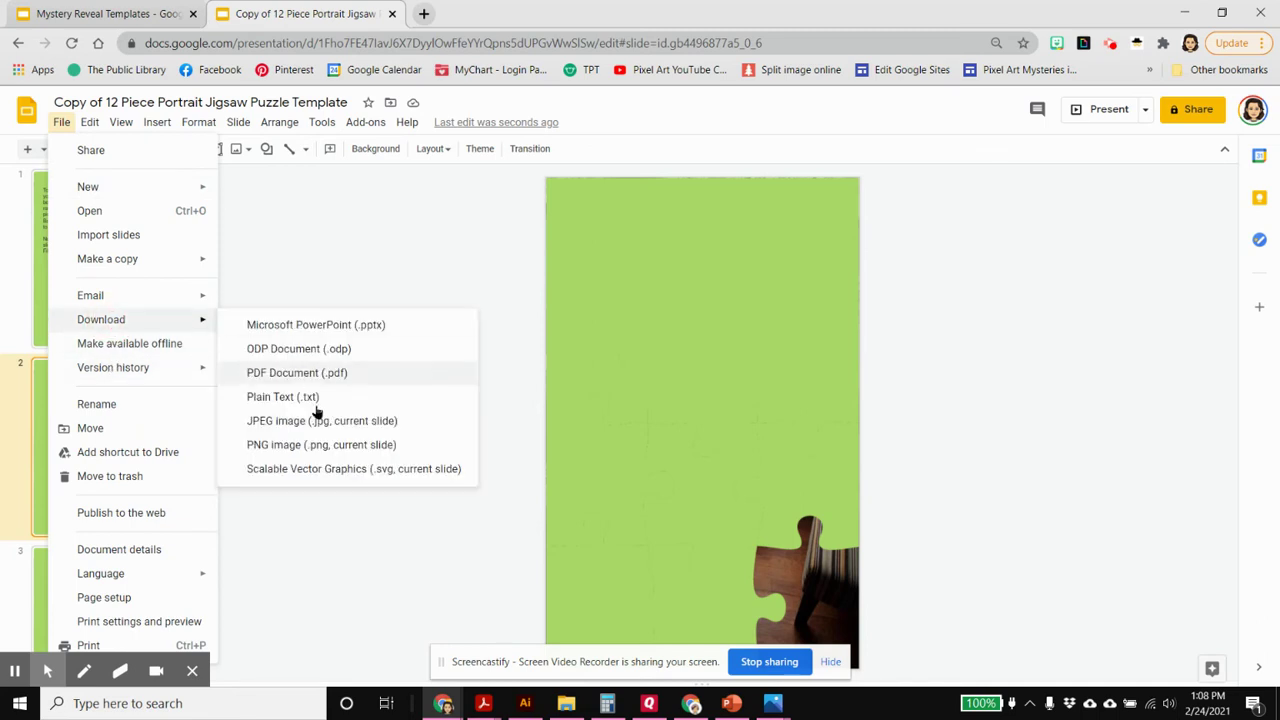
pyautogui.click(306, 203)
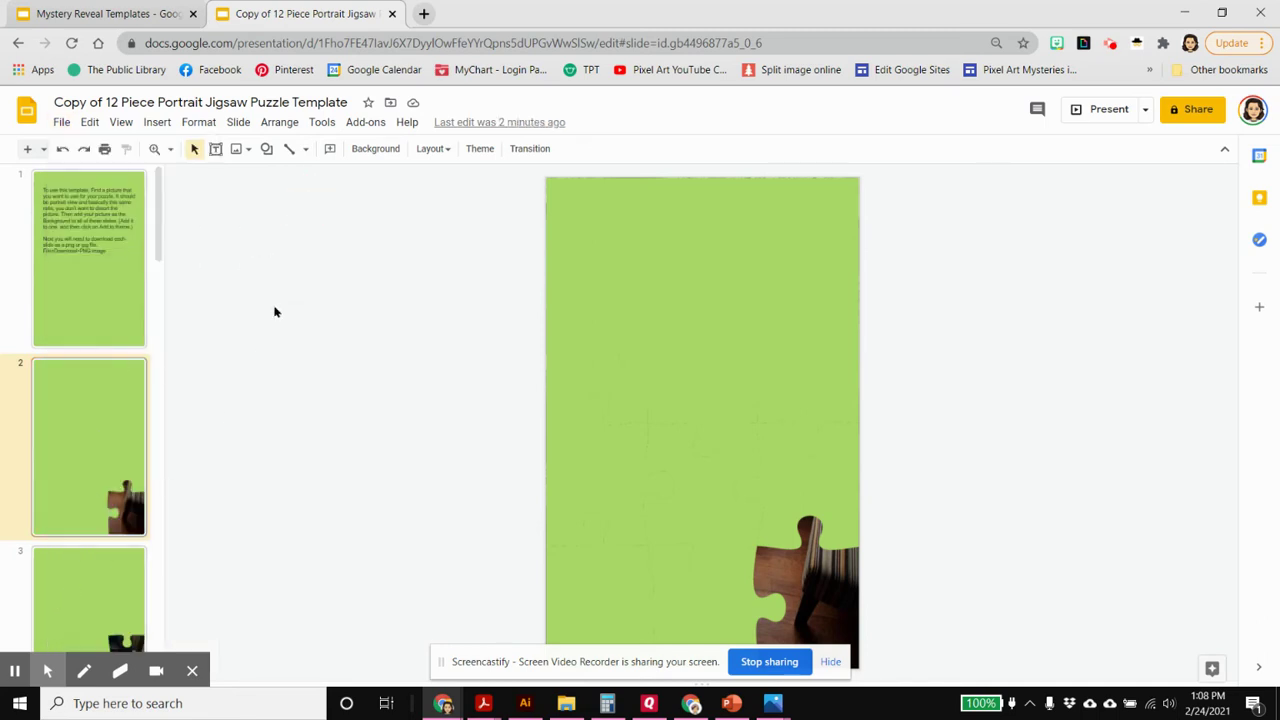
# Download the whole presentation as a PDF Document (.pdf)
pyautogui.click(62, 123)
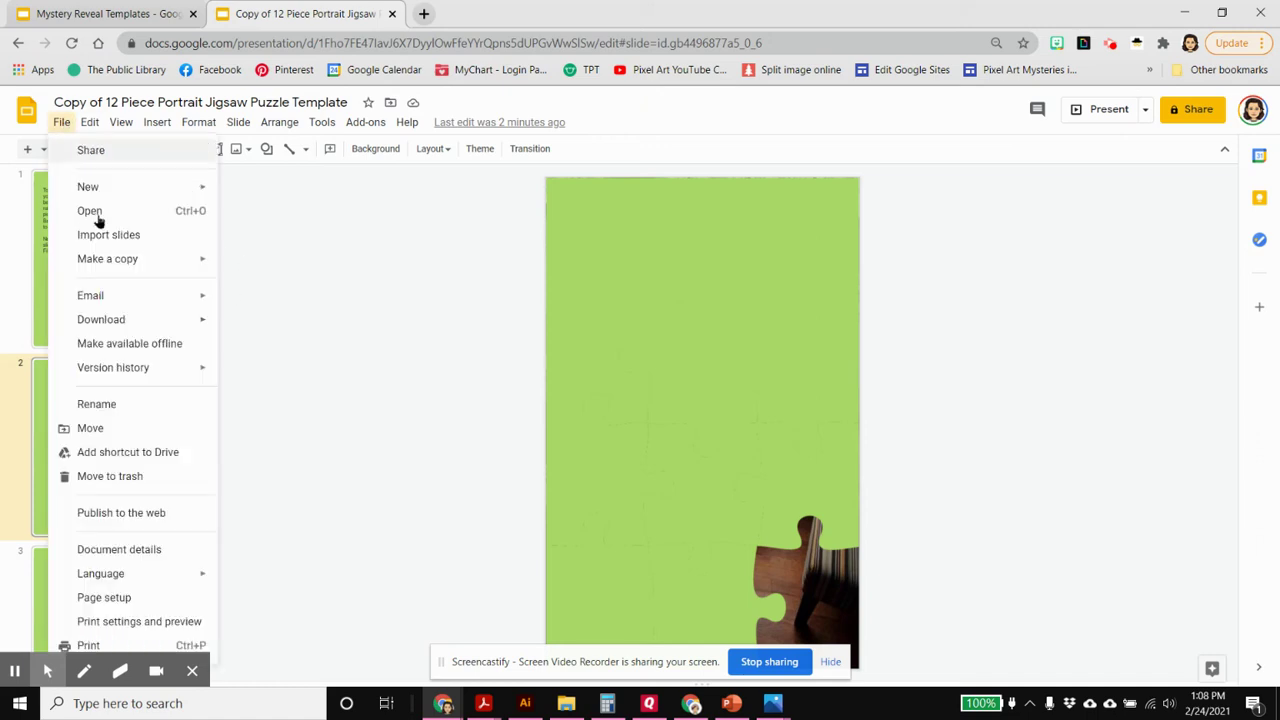
pyautogui.moveTo(112, 320)
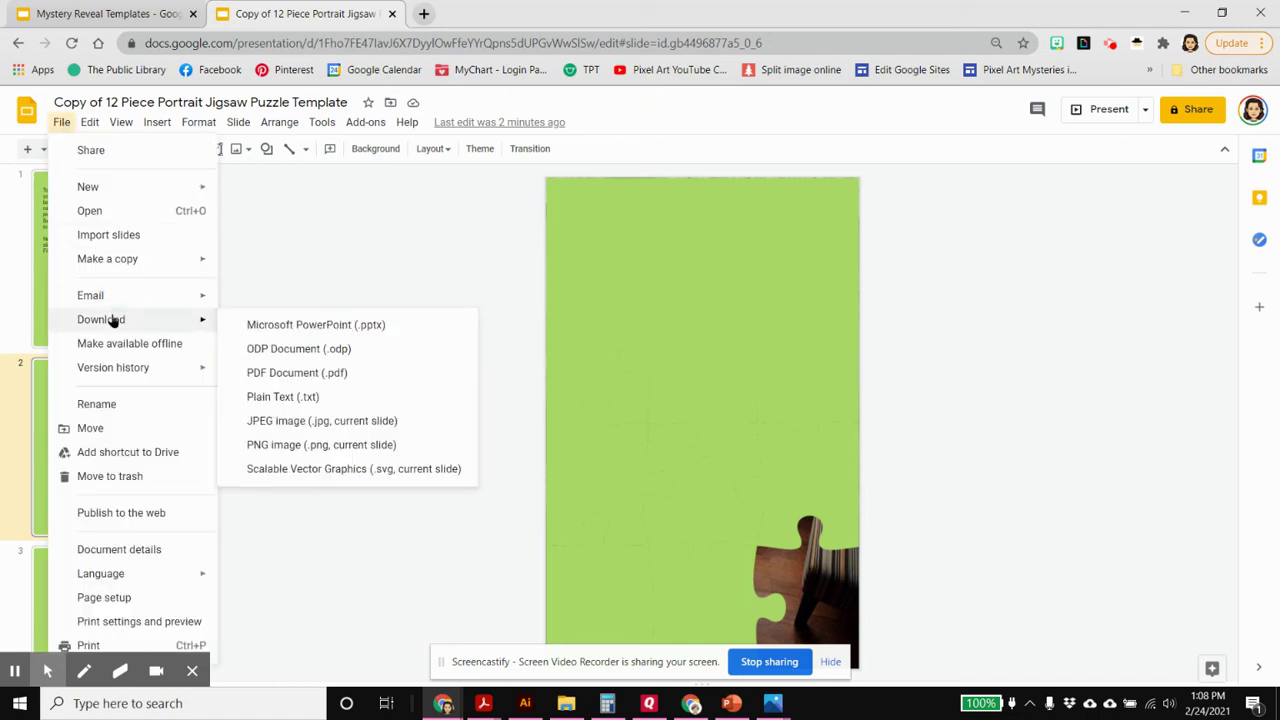
pyautogui.click(274, 373)
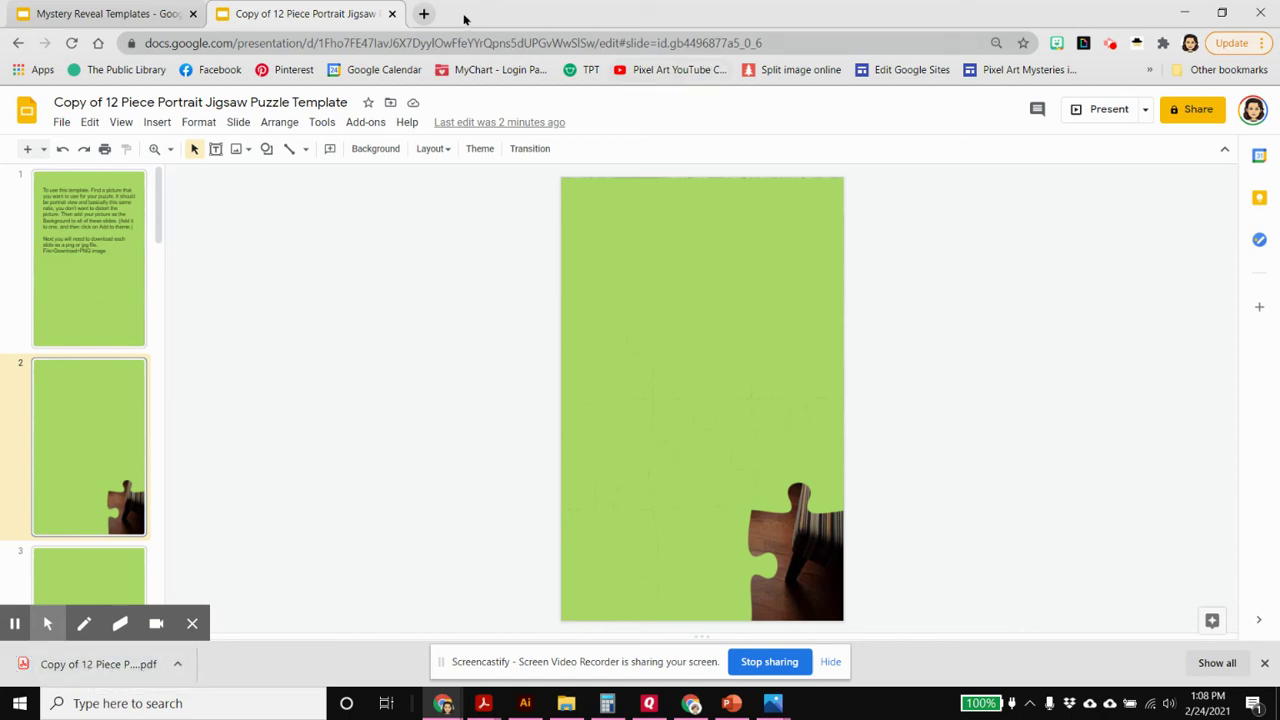
# Open the pdf2jpg.net PDF to JPG converter bookmark in a new tab
pyautogui.click(424, 14)
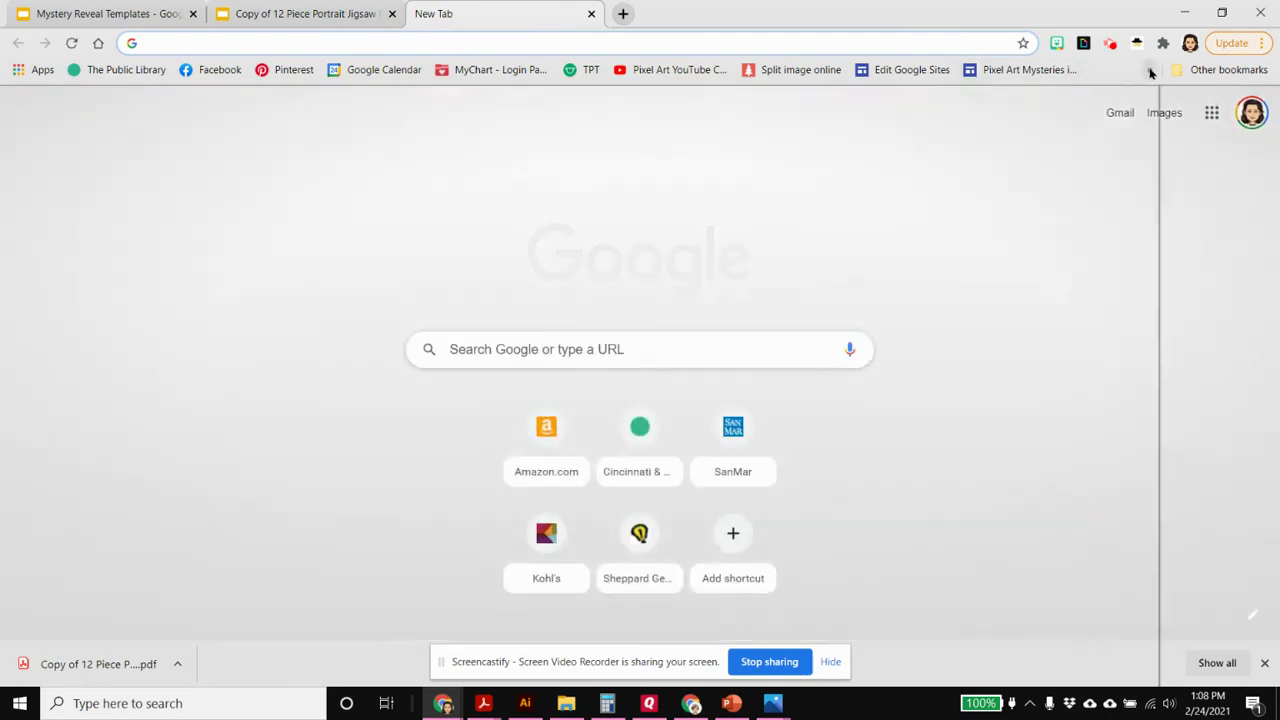
pyautogui.click(1150, 70)
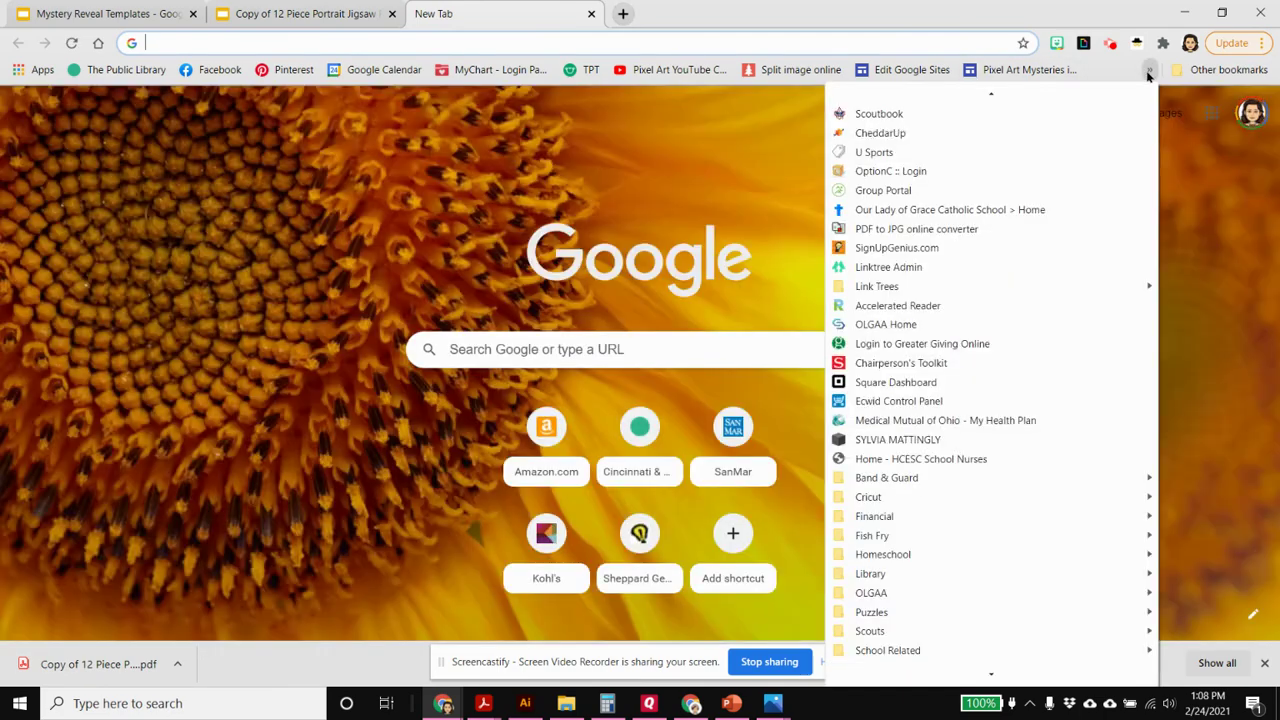
pyautogui.click(906, 233)
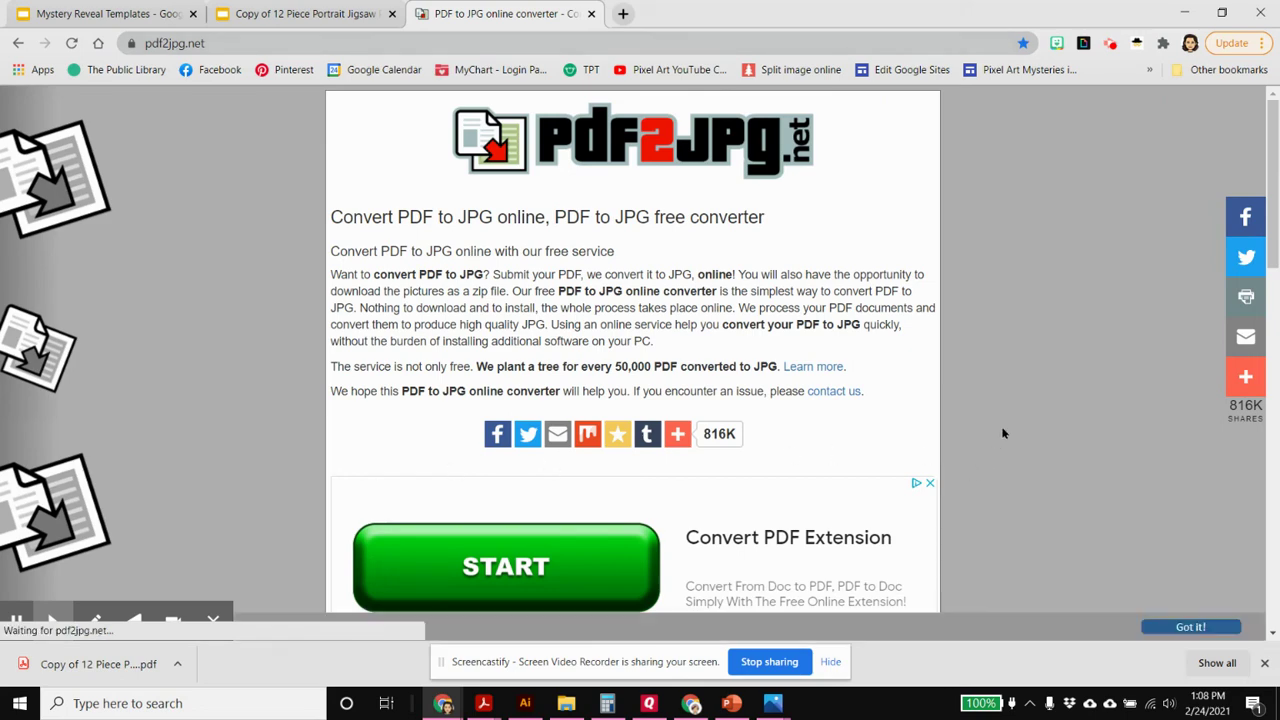
# Choose Copy of 12 Piece Portrait Jigsaw Puzzle Template.pdf from Downloads for conversion on pdf2jpg.net
pyautogui.scroll(-1, 1010, 420)
pyautogui.scroll(-4, 1008, 425)
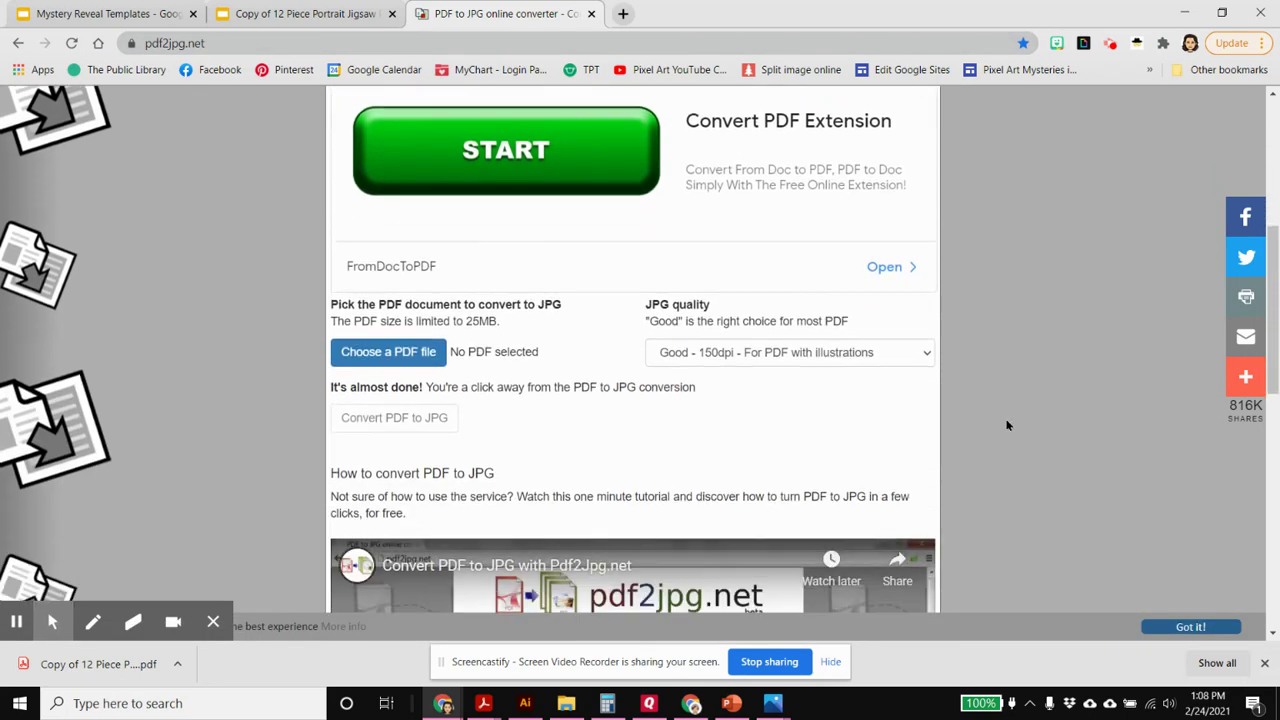
pyautogui.scroll(-1, 1008, 425)
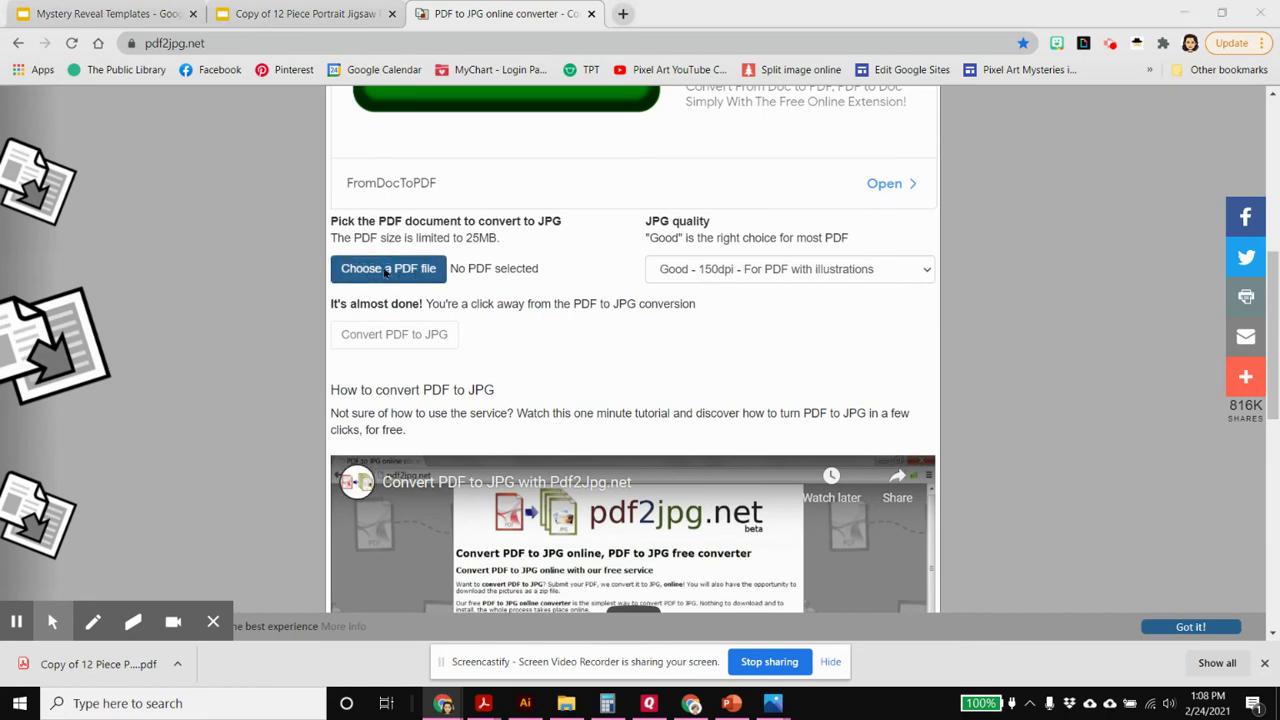
pyautogui.click(401, 272)
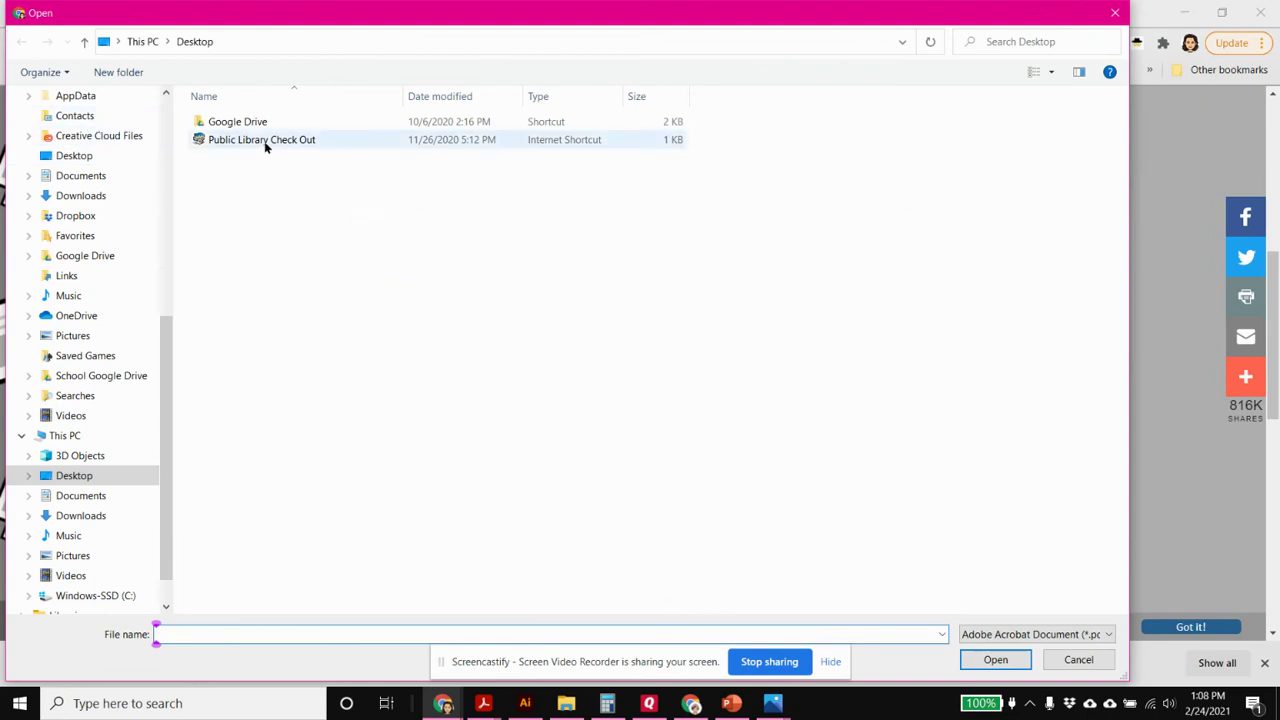
pyautogui.scroll(1, 86, 152)
pyautogui.scroll(4, 109, 158)
pyautogui.scroll(3, 120, 152)
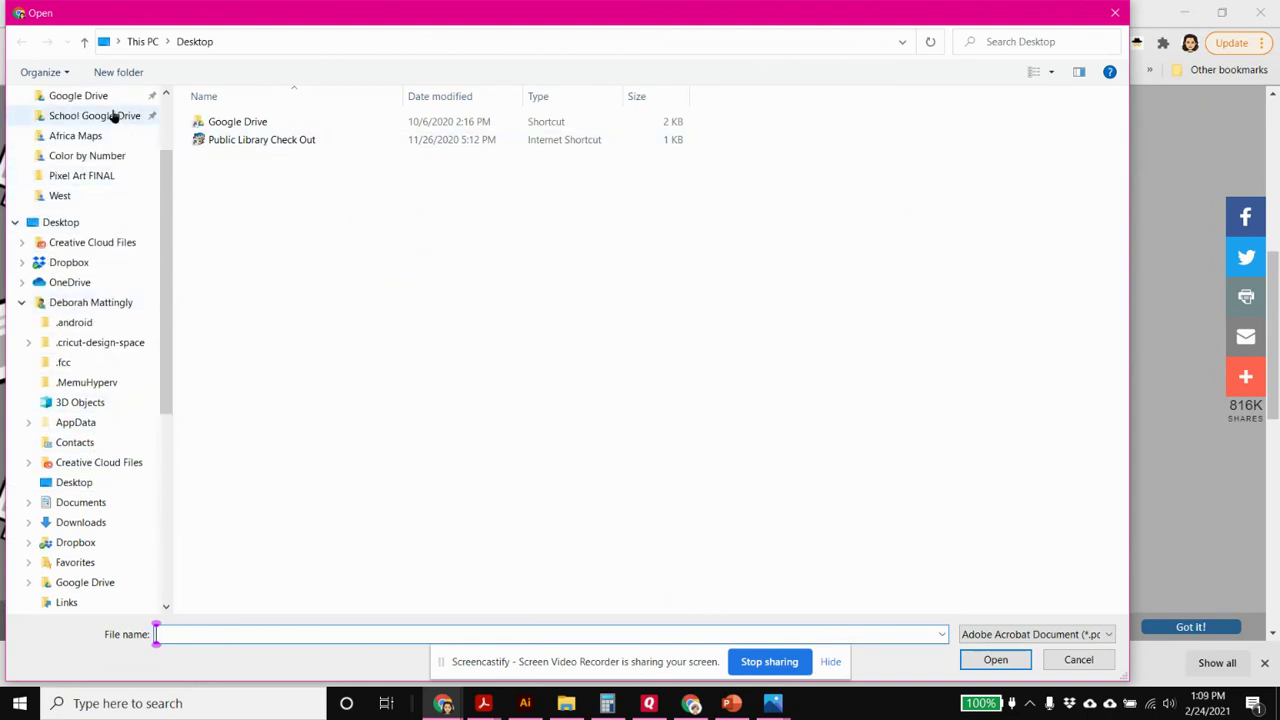
pyautogui.click(100, 142)
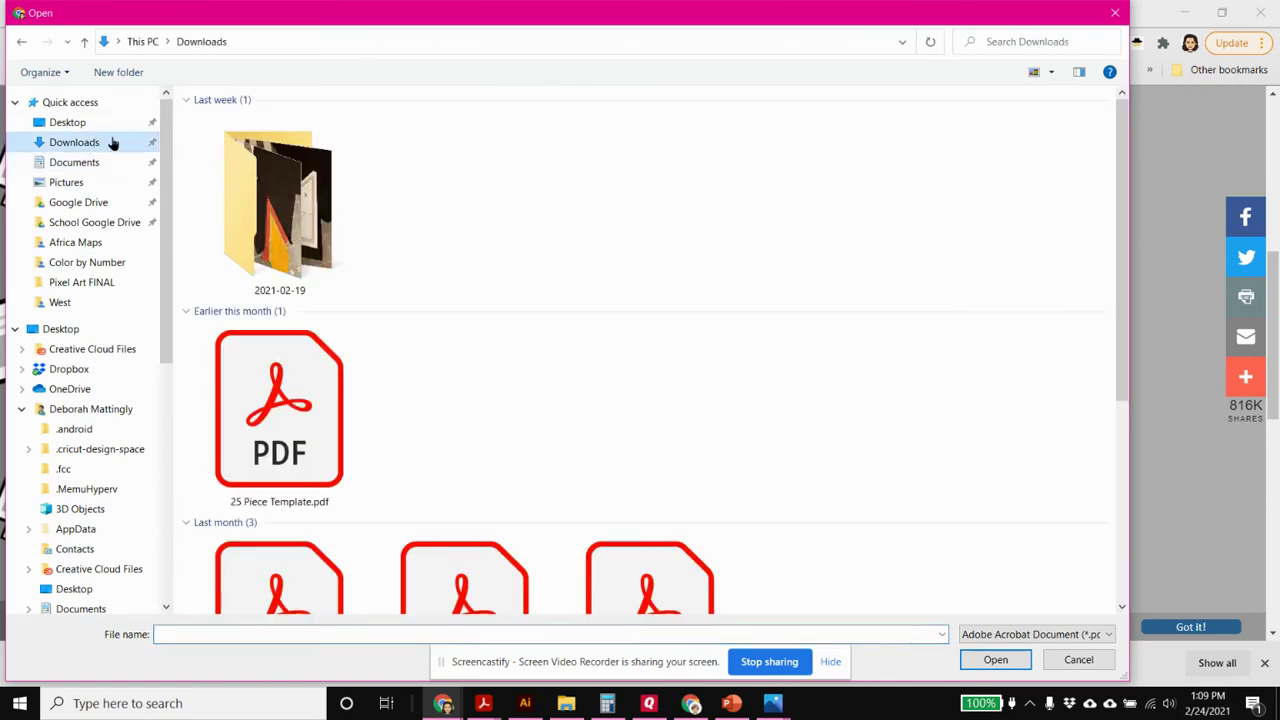
pyautogui.click(280, 198)
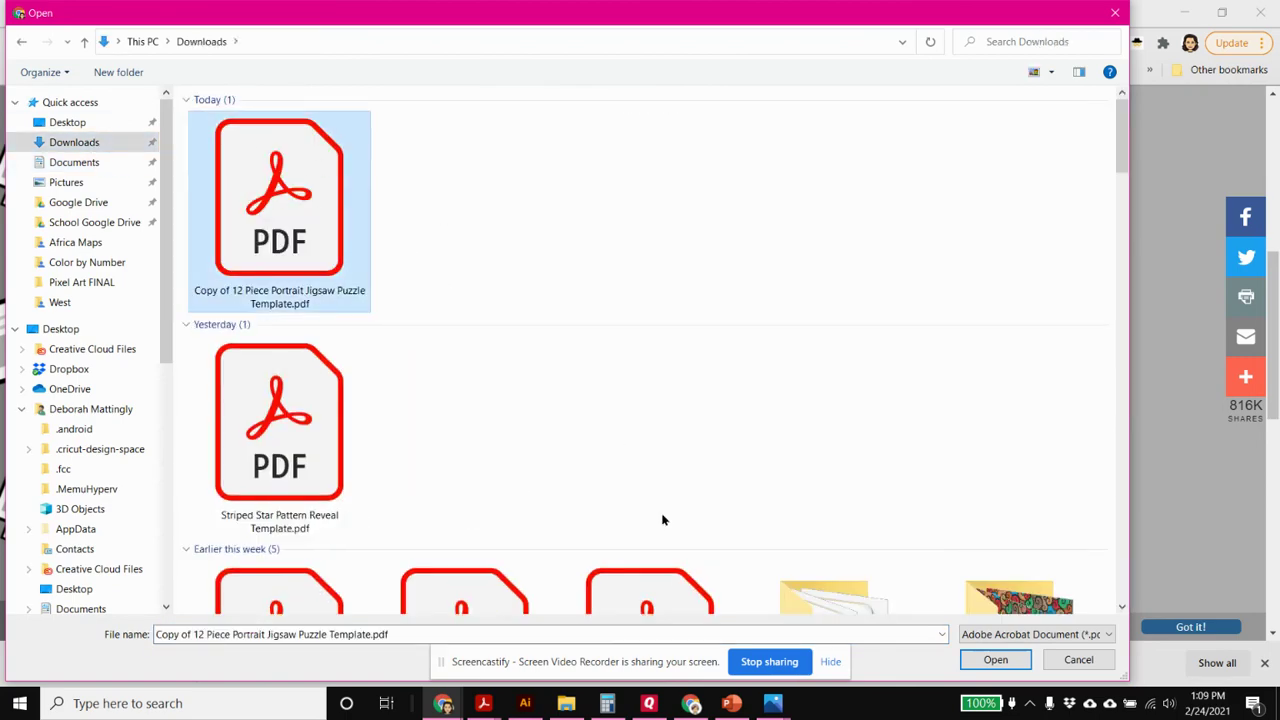
pyautogui.click(995, 660)
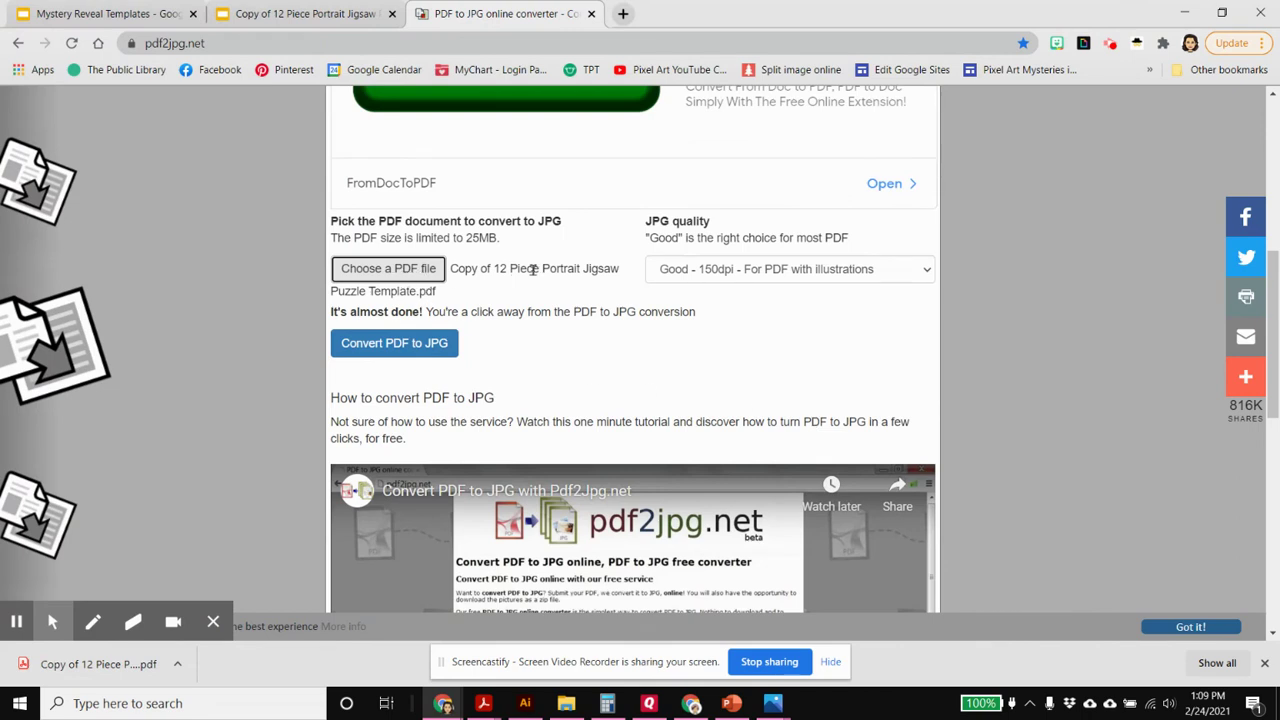
# Convert the PDF to JPGs, download them as a ZIP, and open the ZIP
pyautogui.click(391, 346)
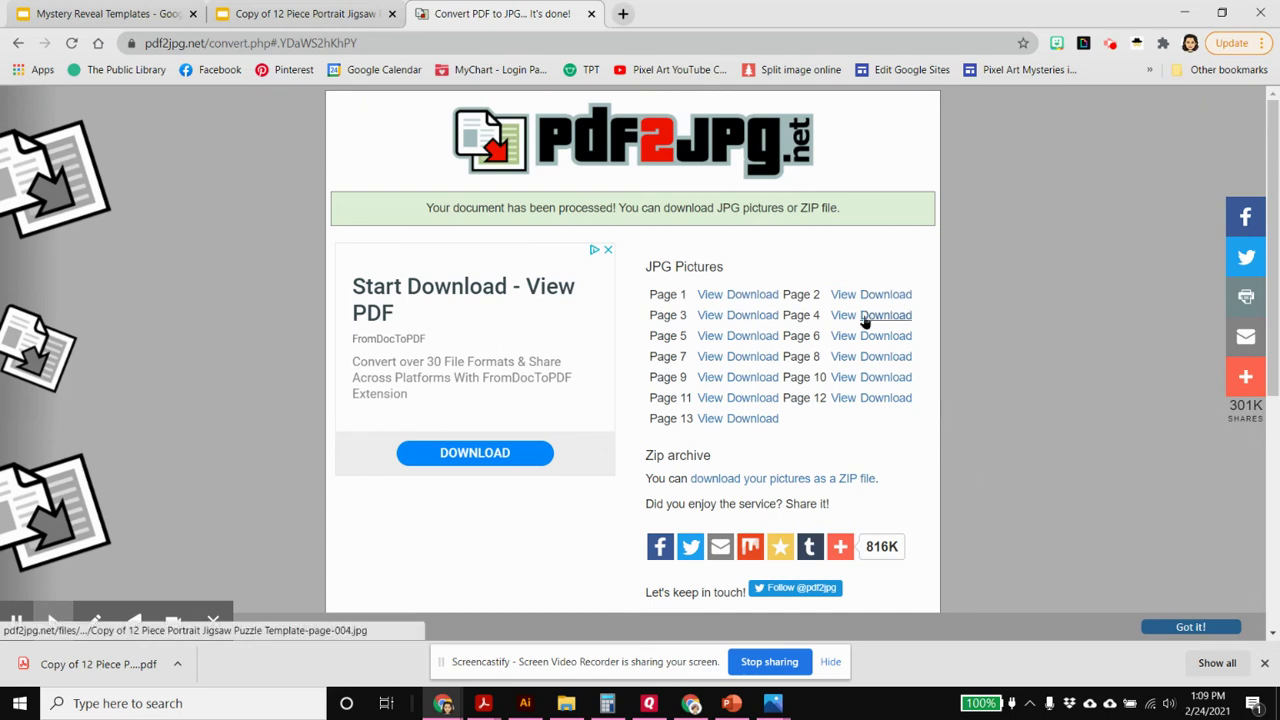
pyautogui.click(763, 480)
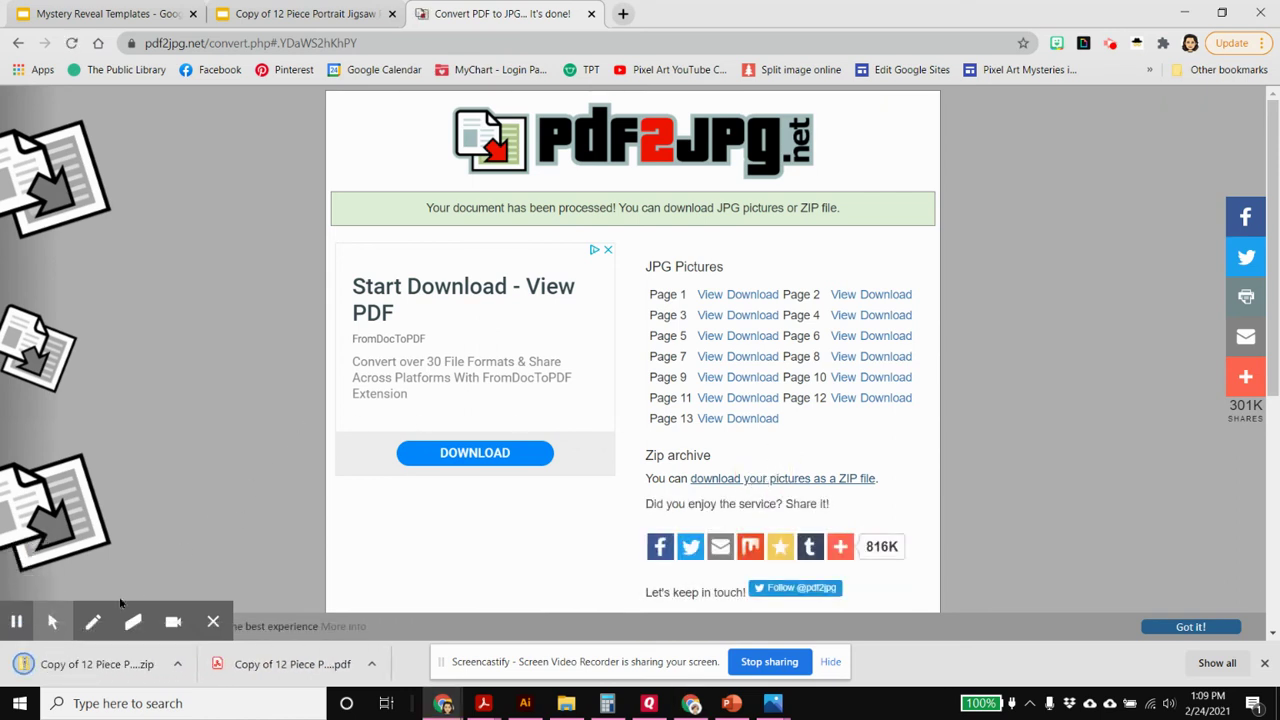
pyautogui.click(87, 666)
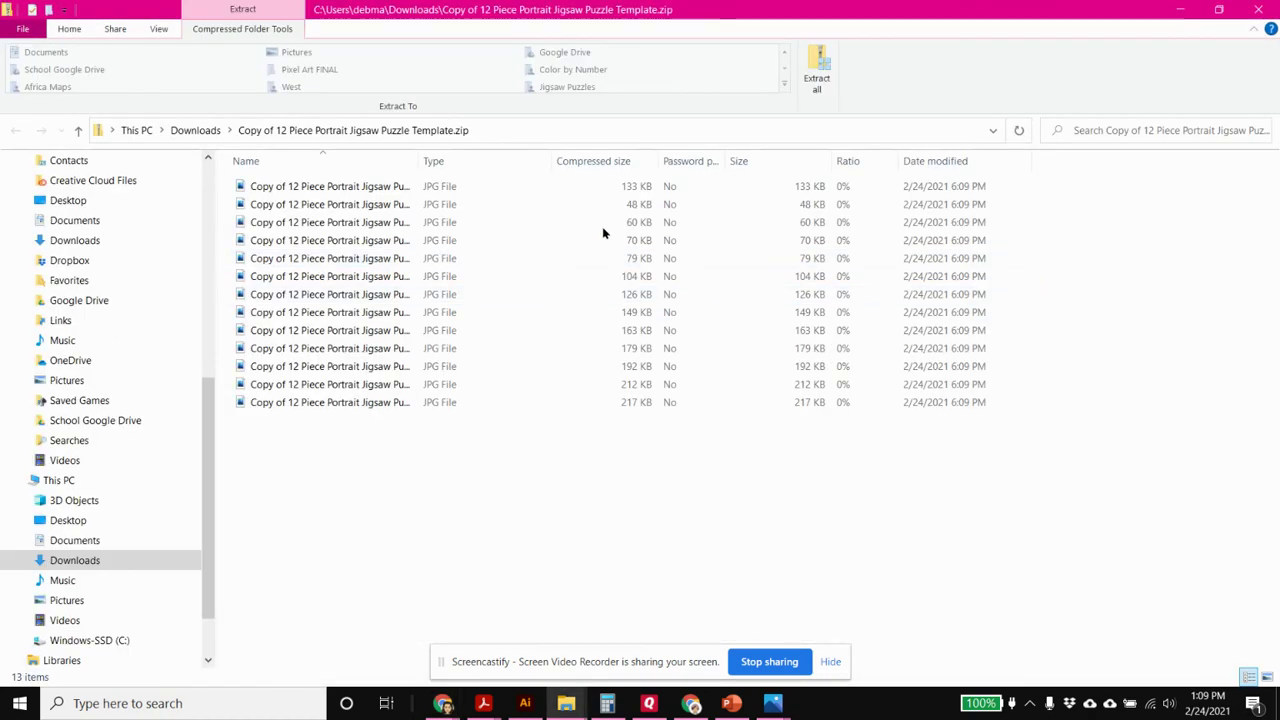
# Extract all the ZIP's JPGs into the default folder in Downloads
pyautogui.click(818, 76)
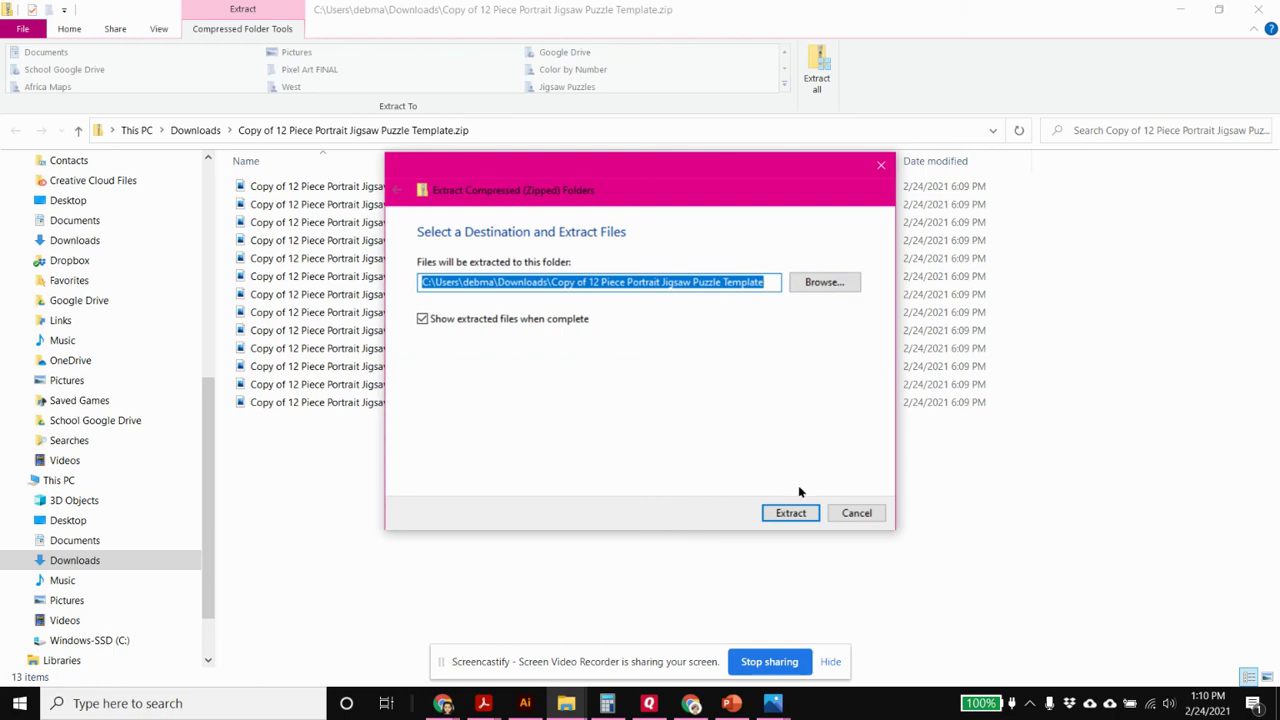
pyautogui.click(783, 514)
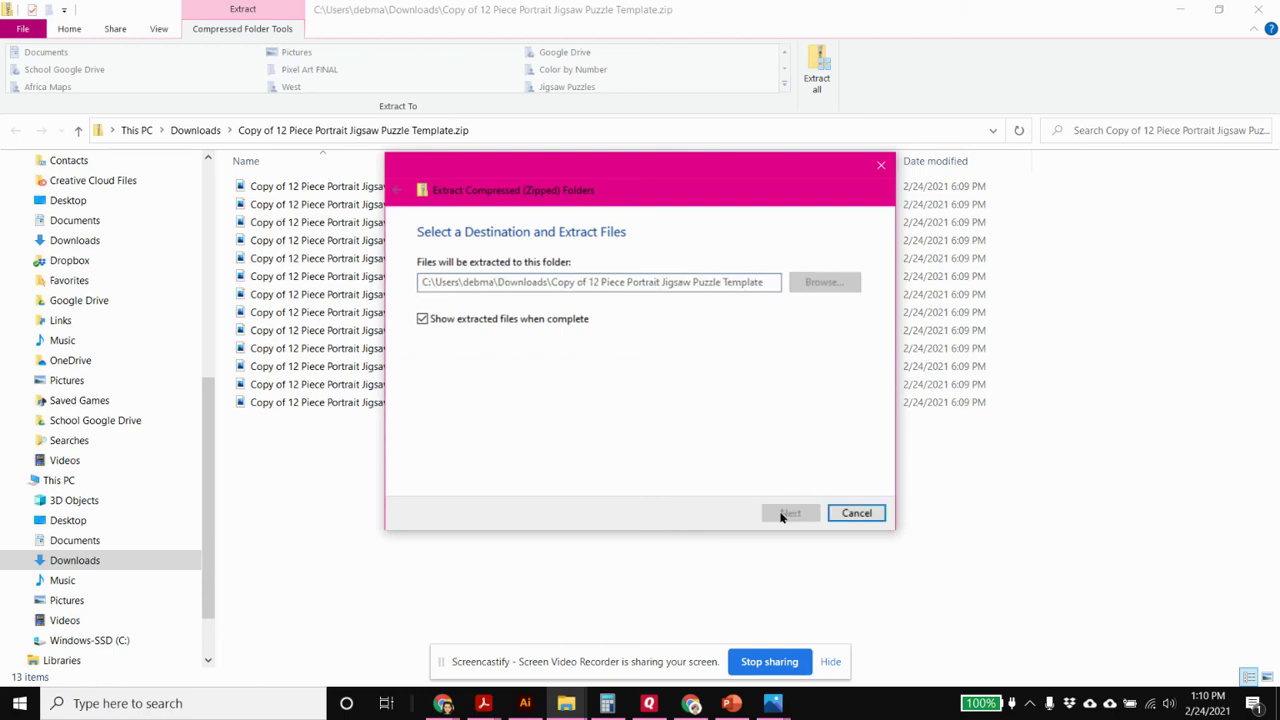